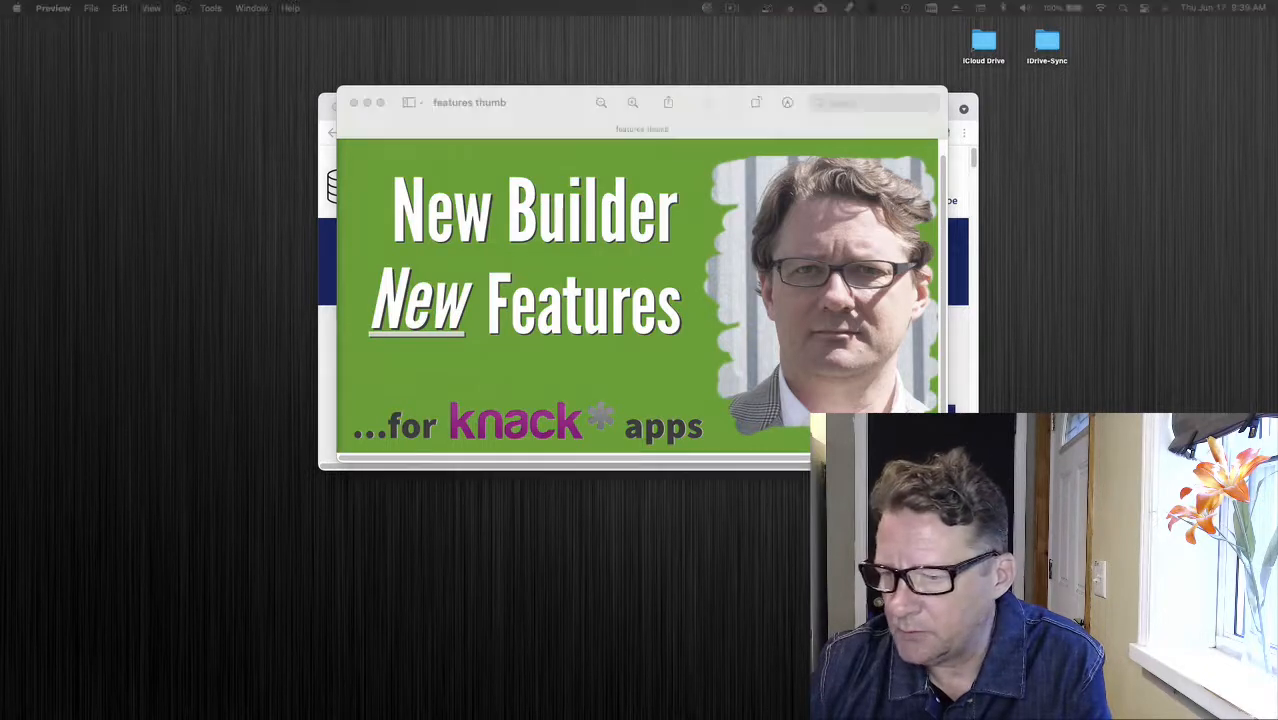
Bring Feature List.pdf into view to review the new builder features, and move it off the screen again
left_click_drag(700, 715, 957, 80)
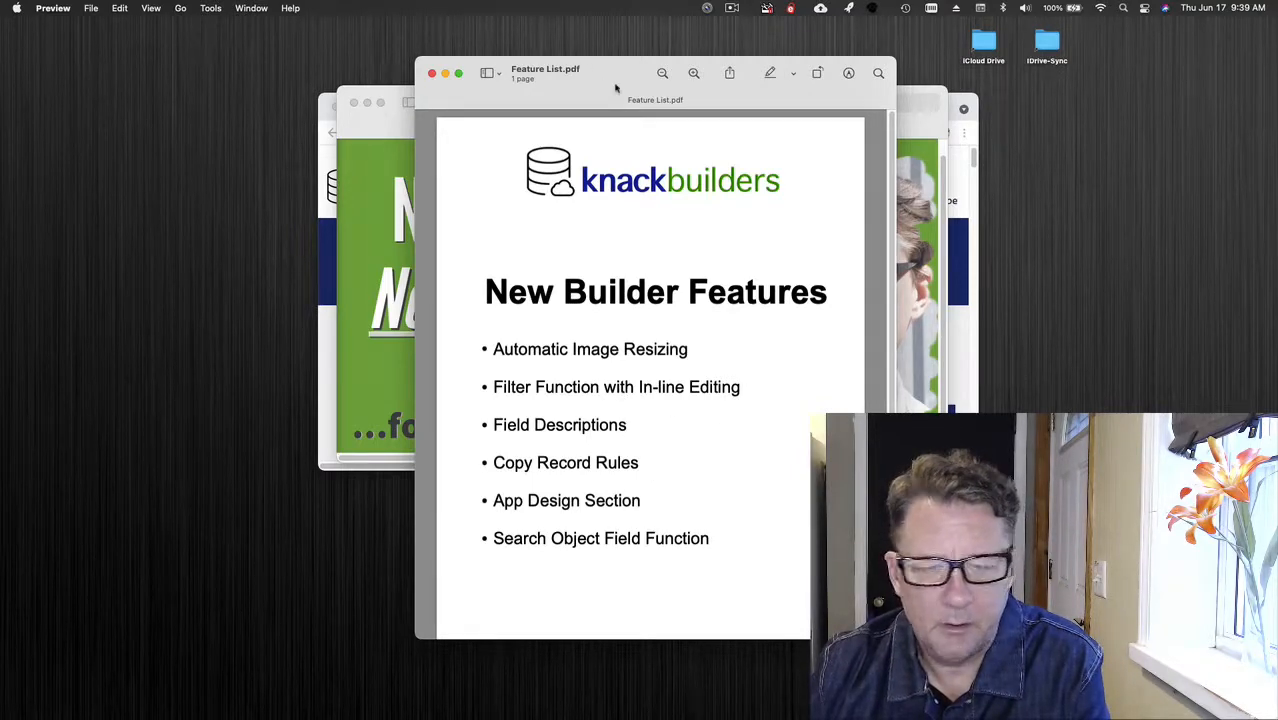
left_click_drag(616, 88, 1277, 128)
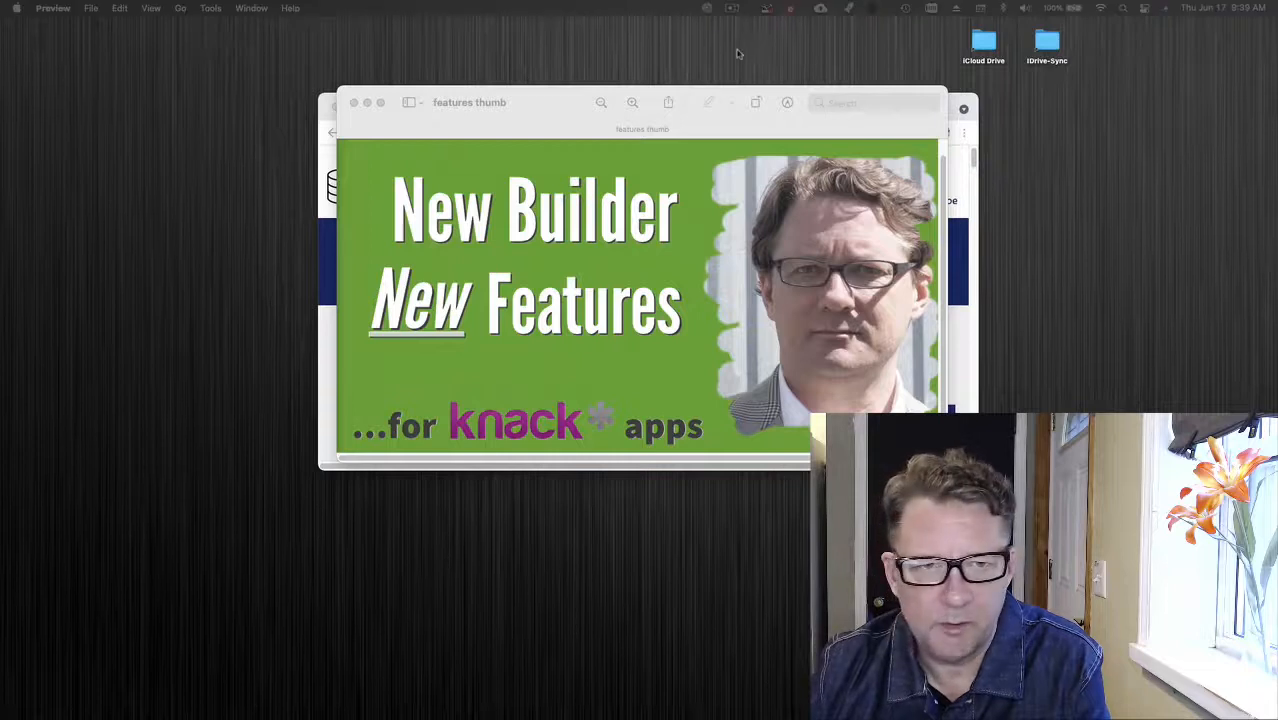
left_click(732, 10)
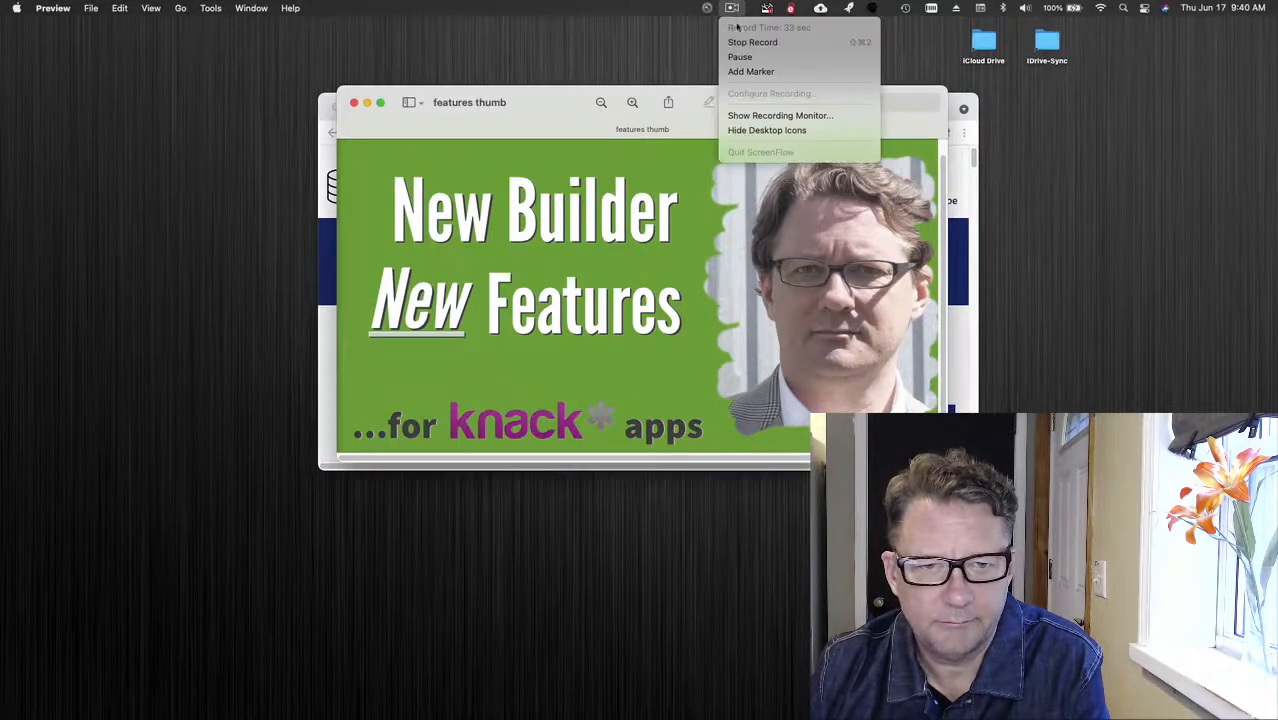
left_click(750, 42)
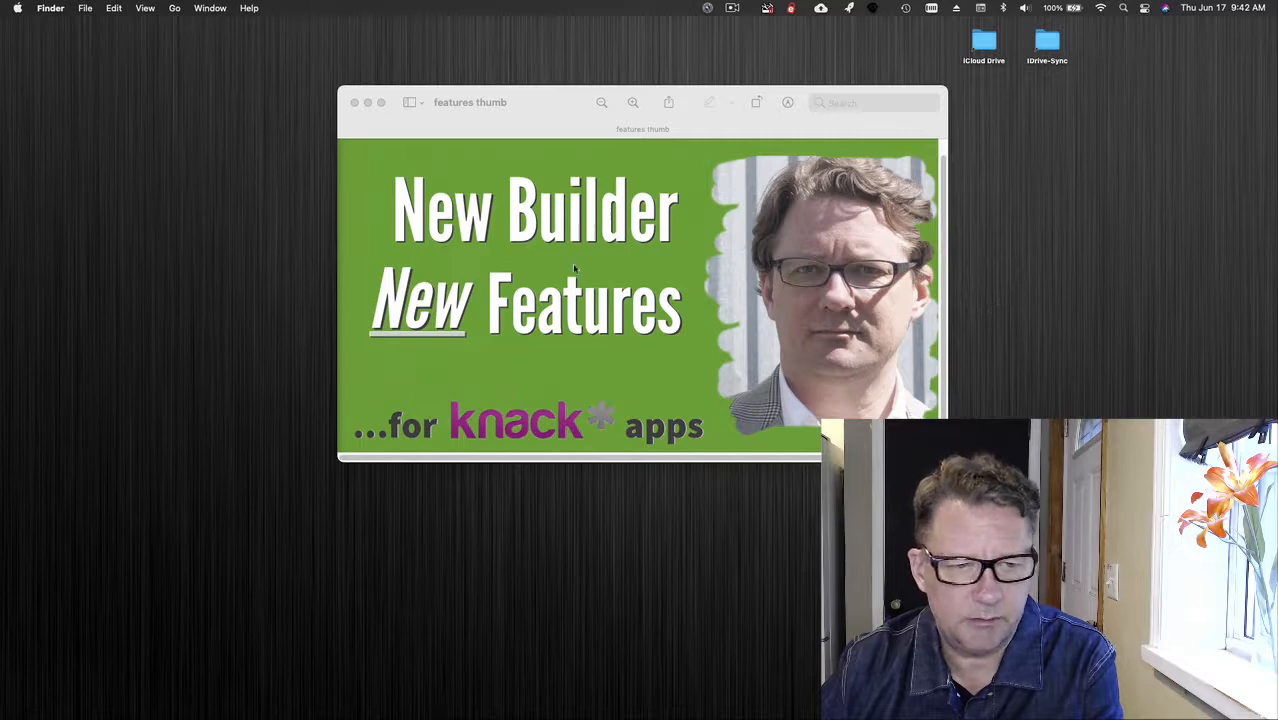
Close the features thumb image and look over the new builder features in Feature List.pdf
left_click(354, 103)
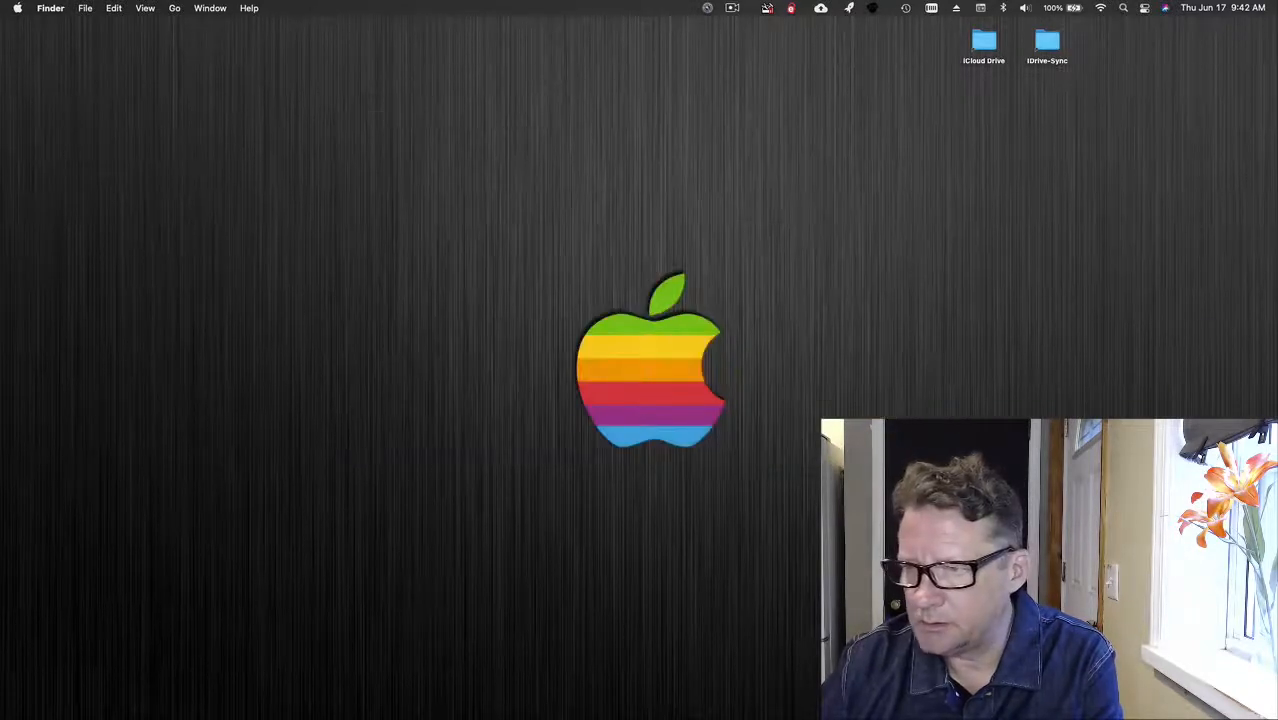
left_click_drag(1277, 115, 846, 43)
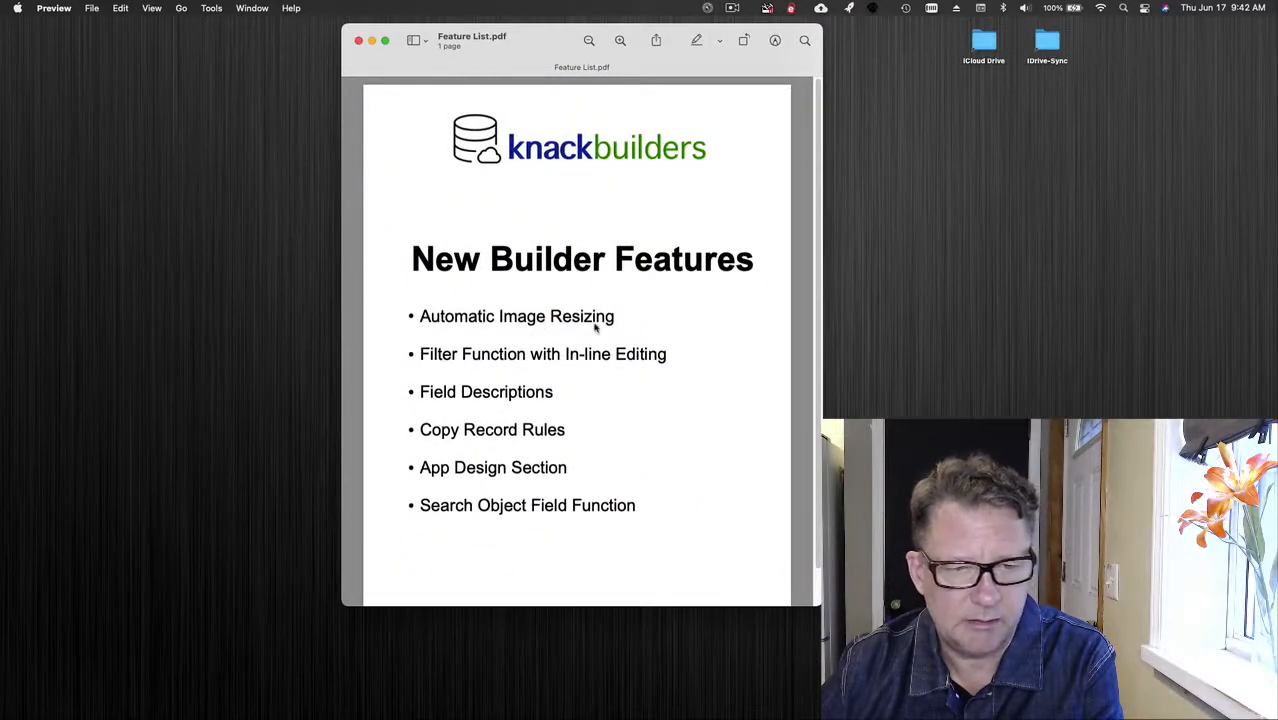
left_click_drag(511, 40, 1277, 118)
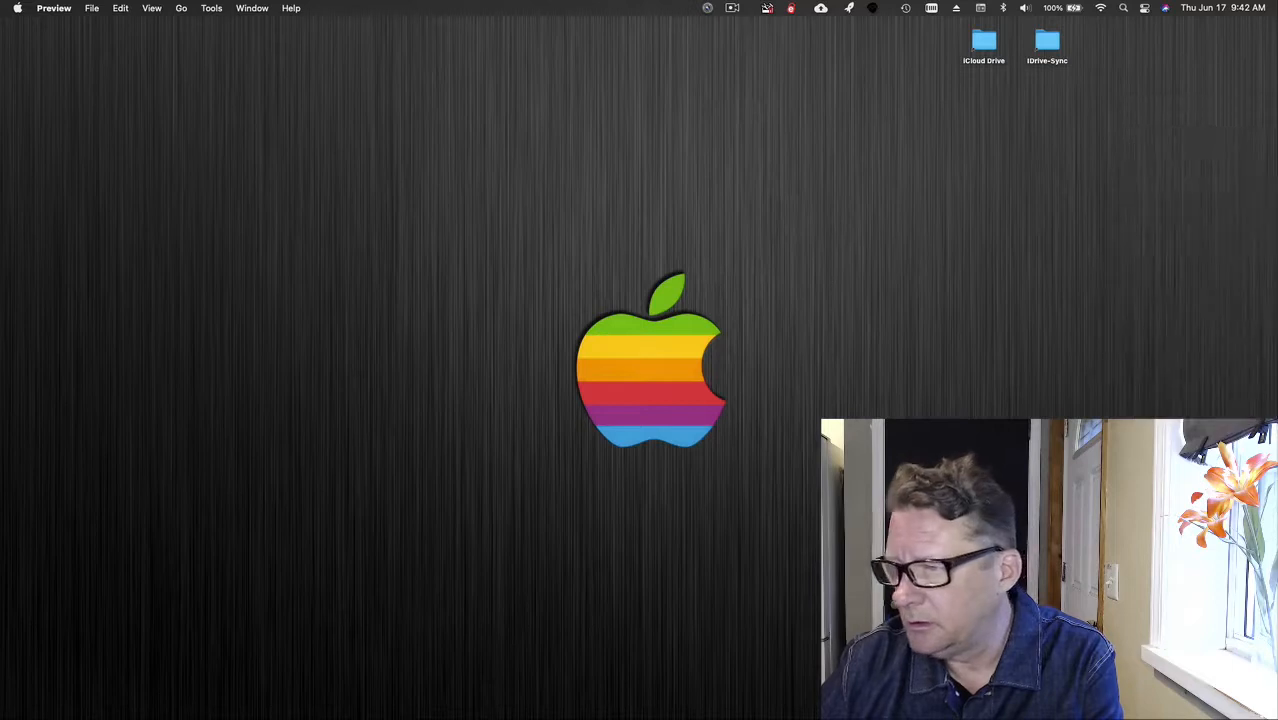
In the Knack builder, inspect the Resize Image options of the Images object's Image field and close the field without saving
left_click_drag(1277, 170, 731, 92)
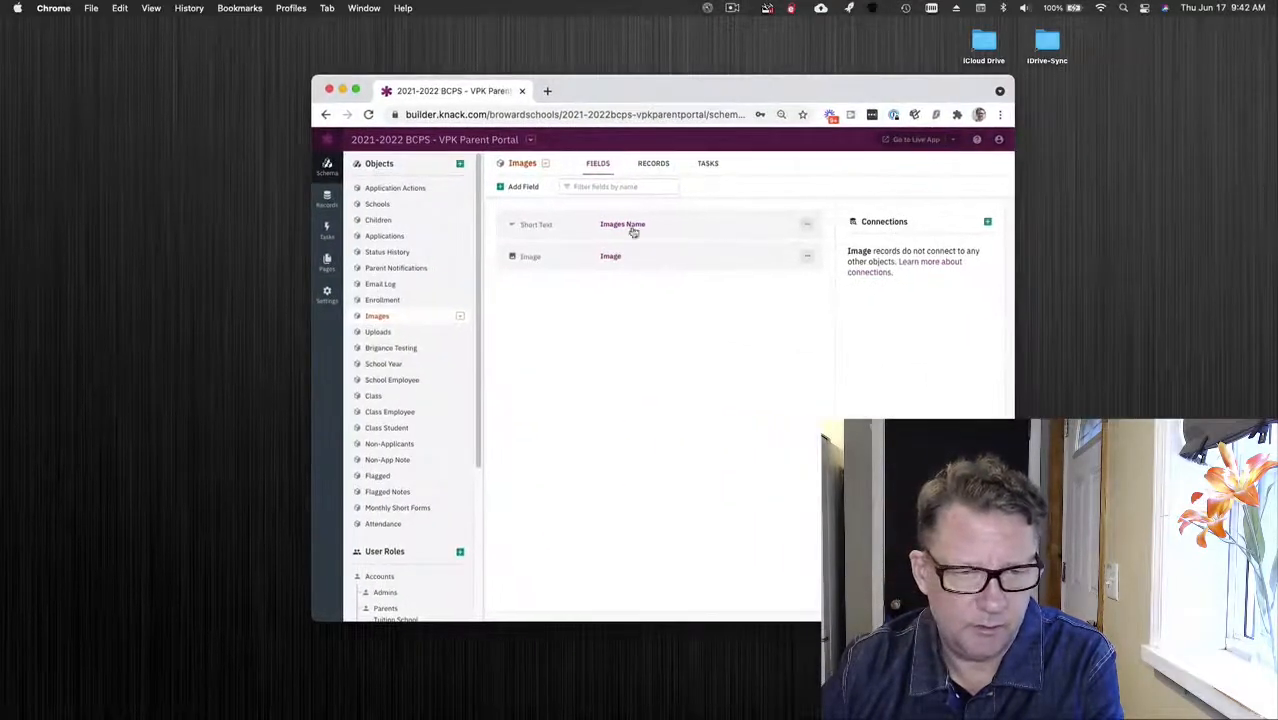
left_click(590, 257)
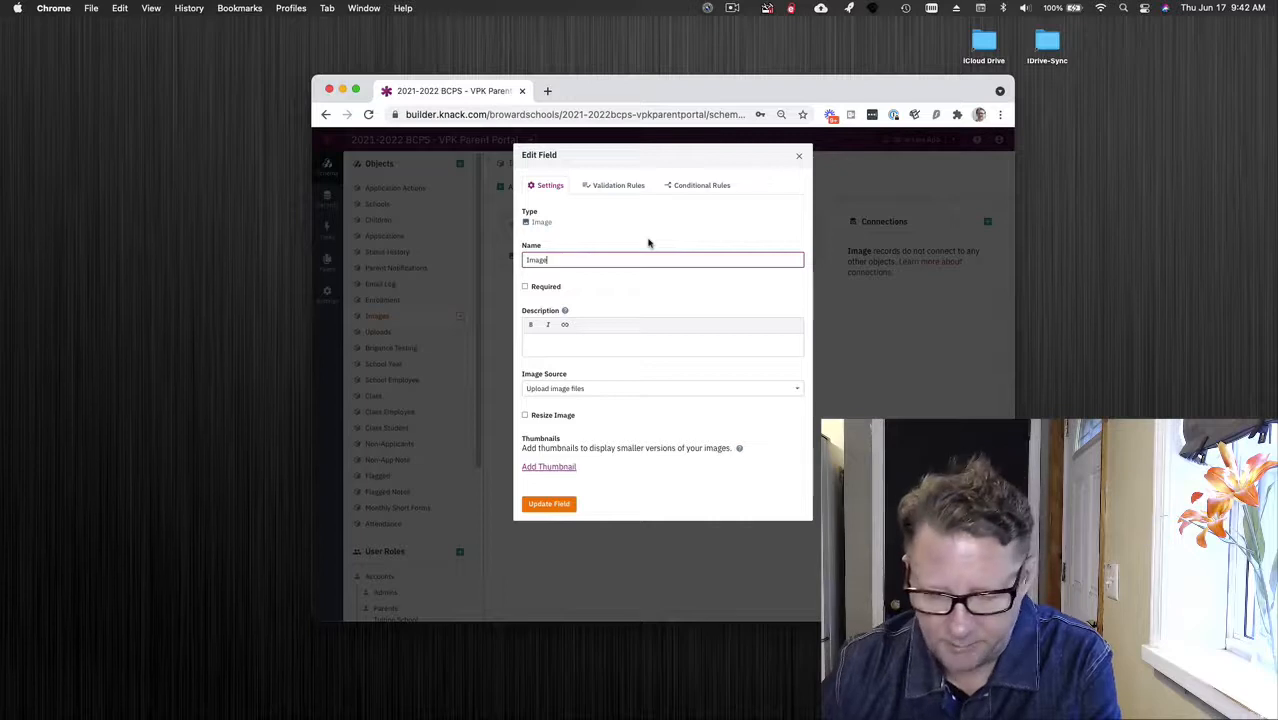
left_click(539, 418)
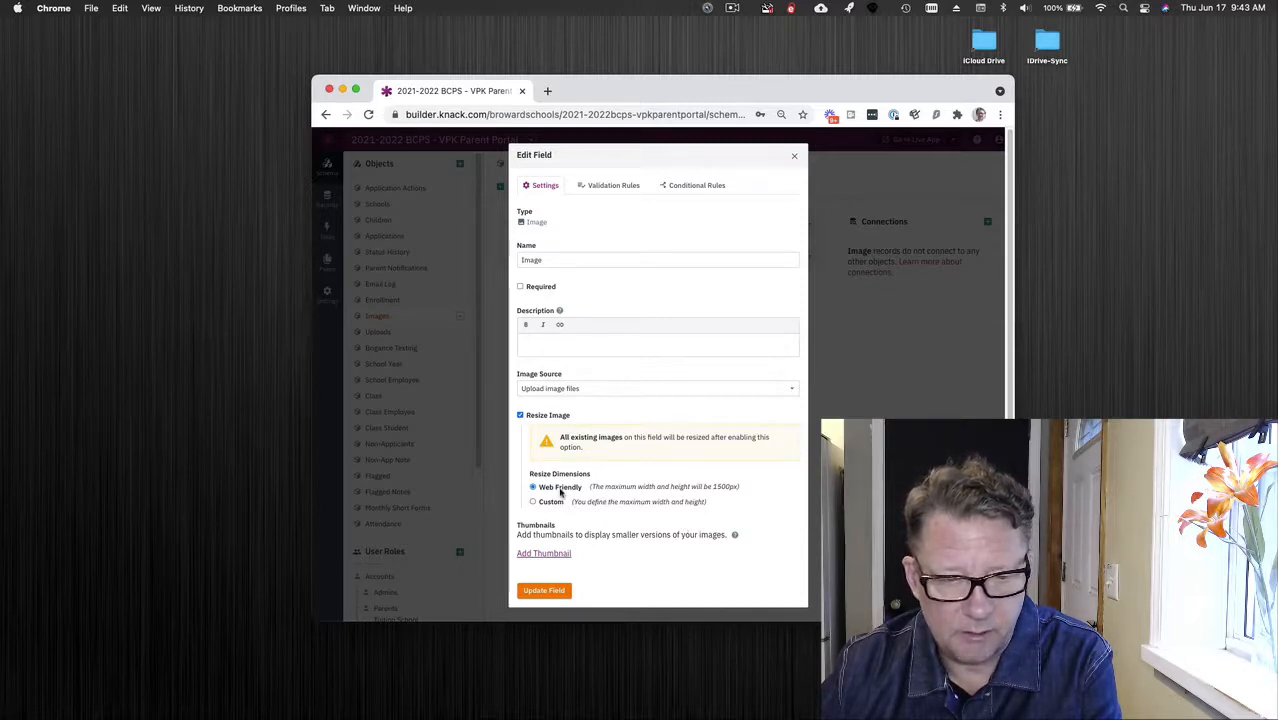
left_click(795, 157)
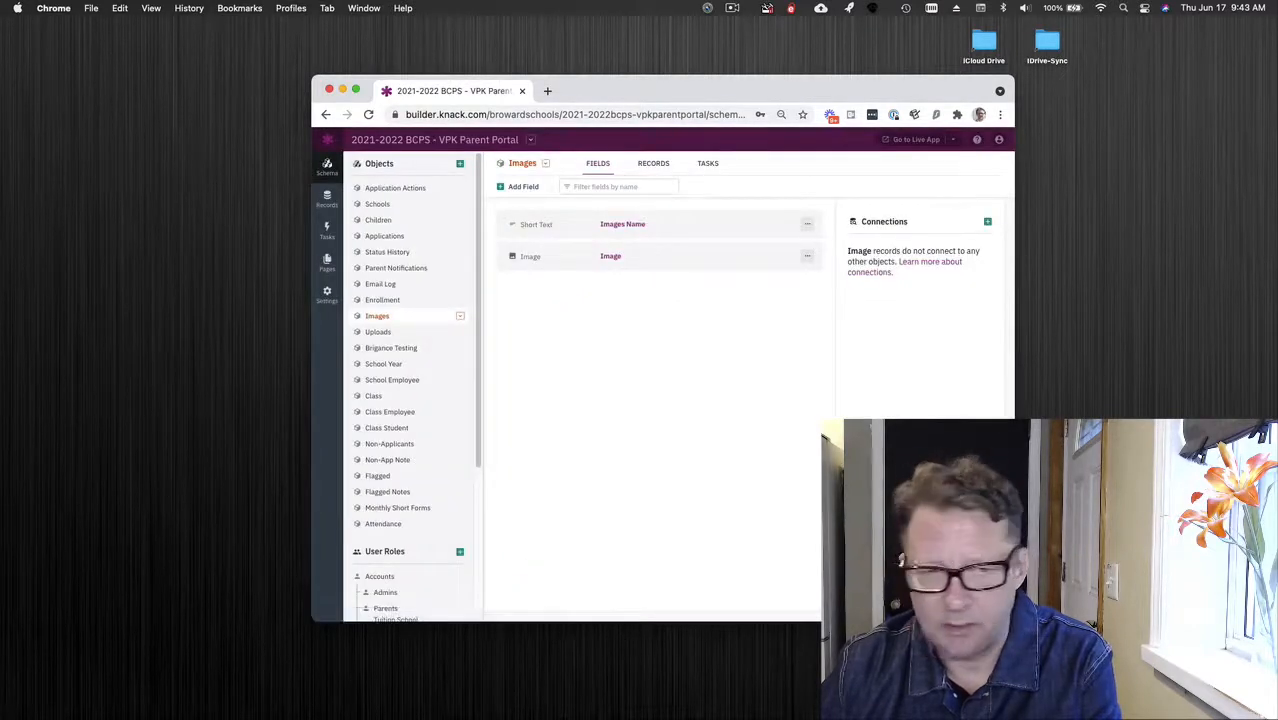
Check Feature List.pdf for the next feature, and open the Parent Home page under Parent Home Login in a wider browser window
left_click_drag(1277, 130, 881, 88)
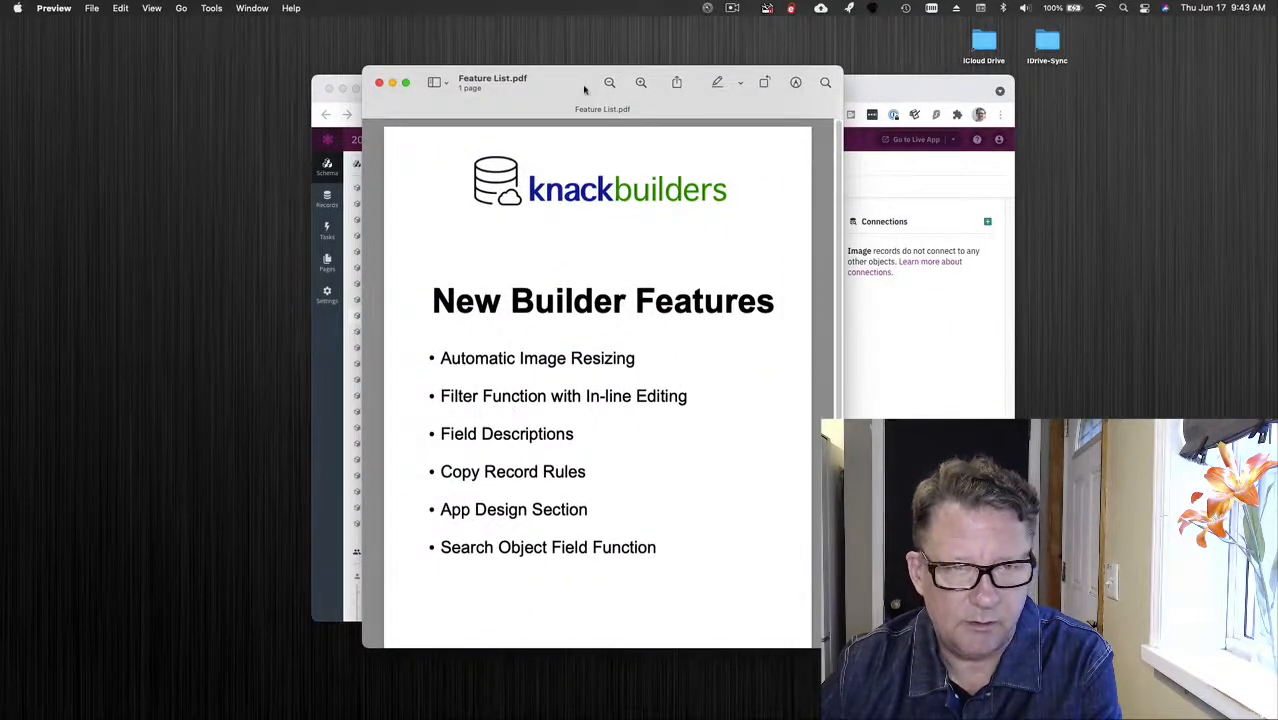
left_click_drag(585, 90, 1277, 150)
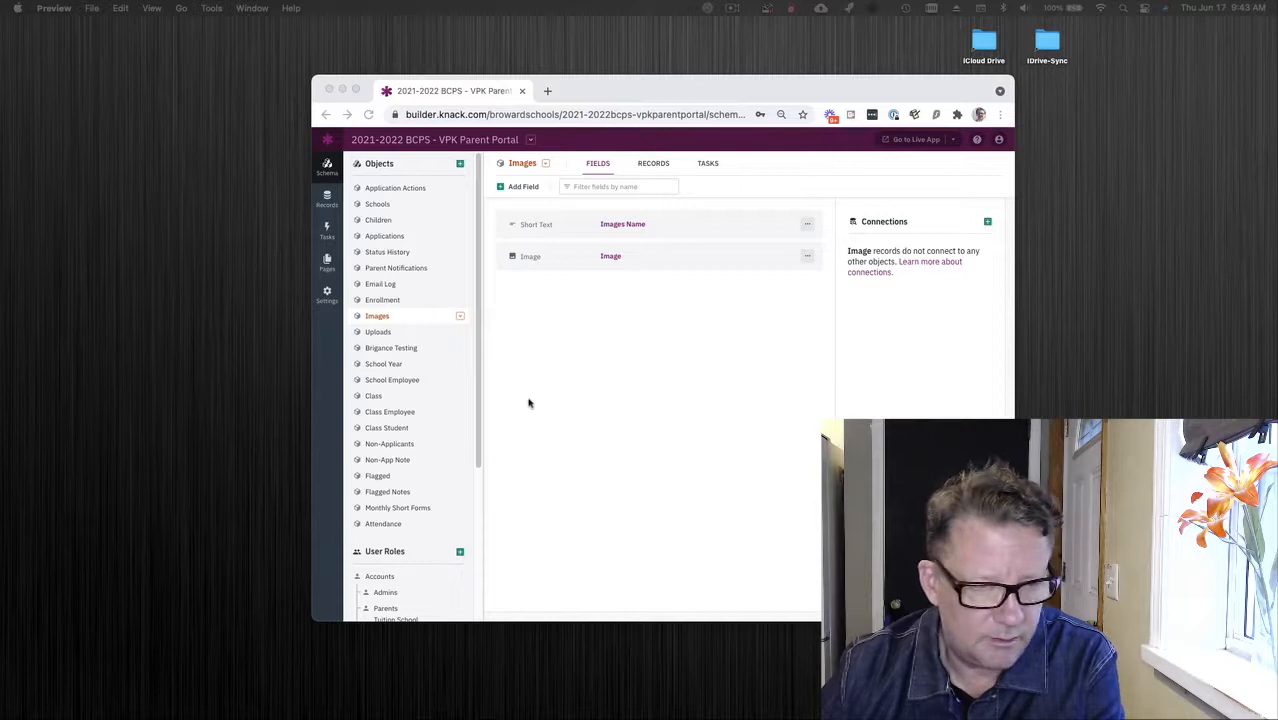
left_click(329, 262)
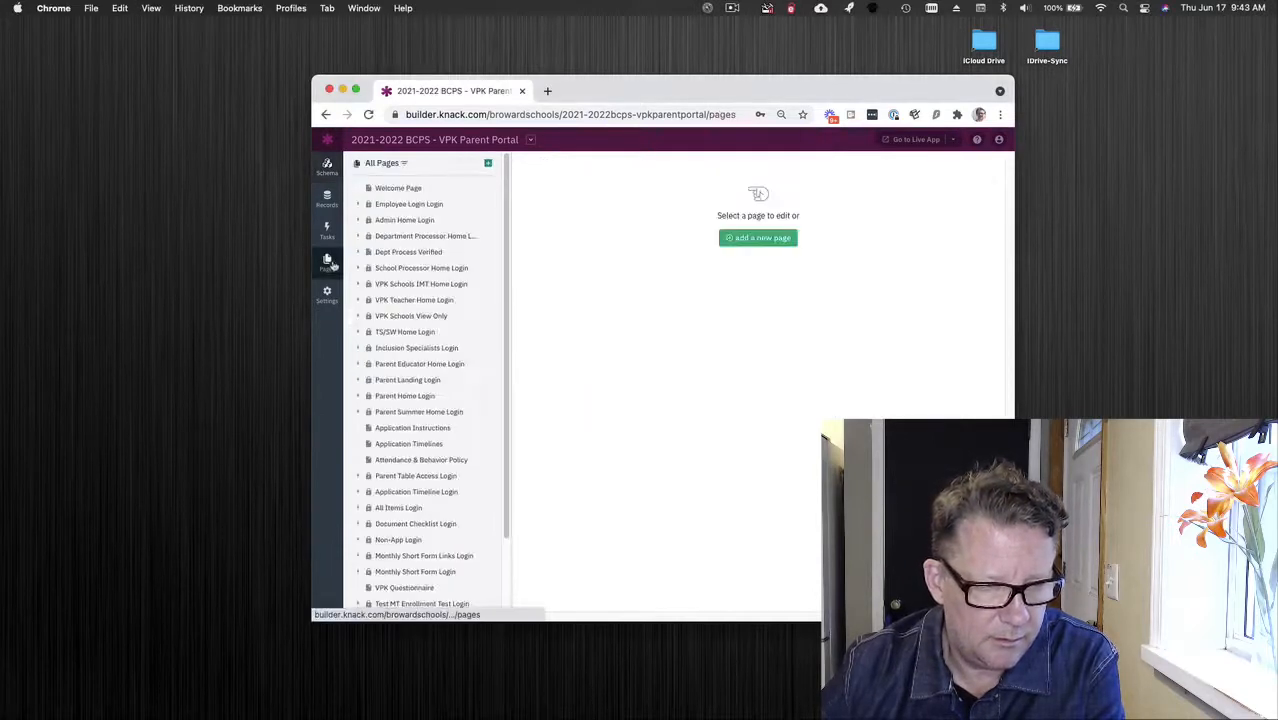
left_click(404, 396)
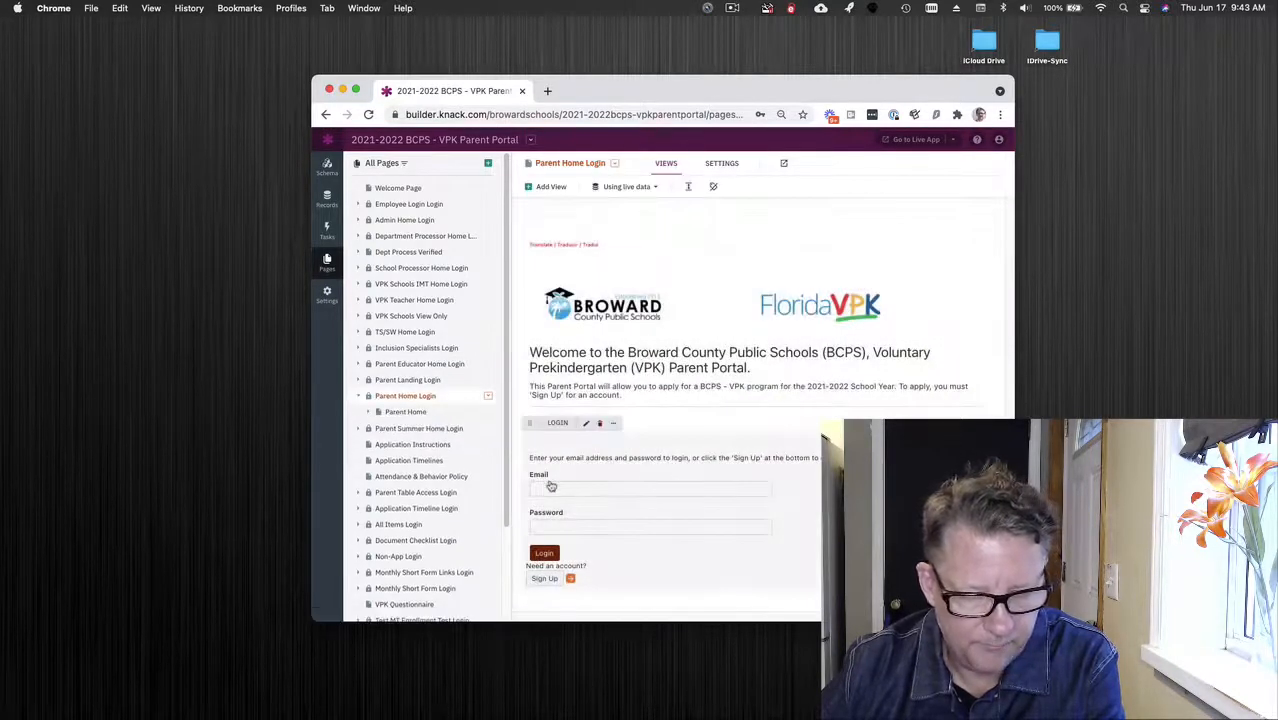
left_click(404, 412)
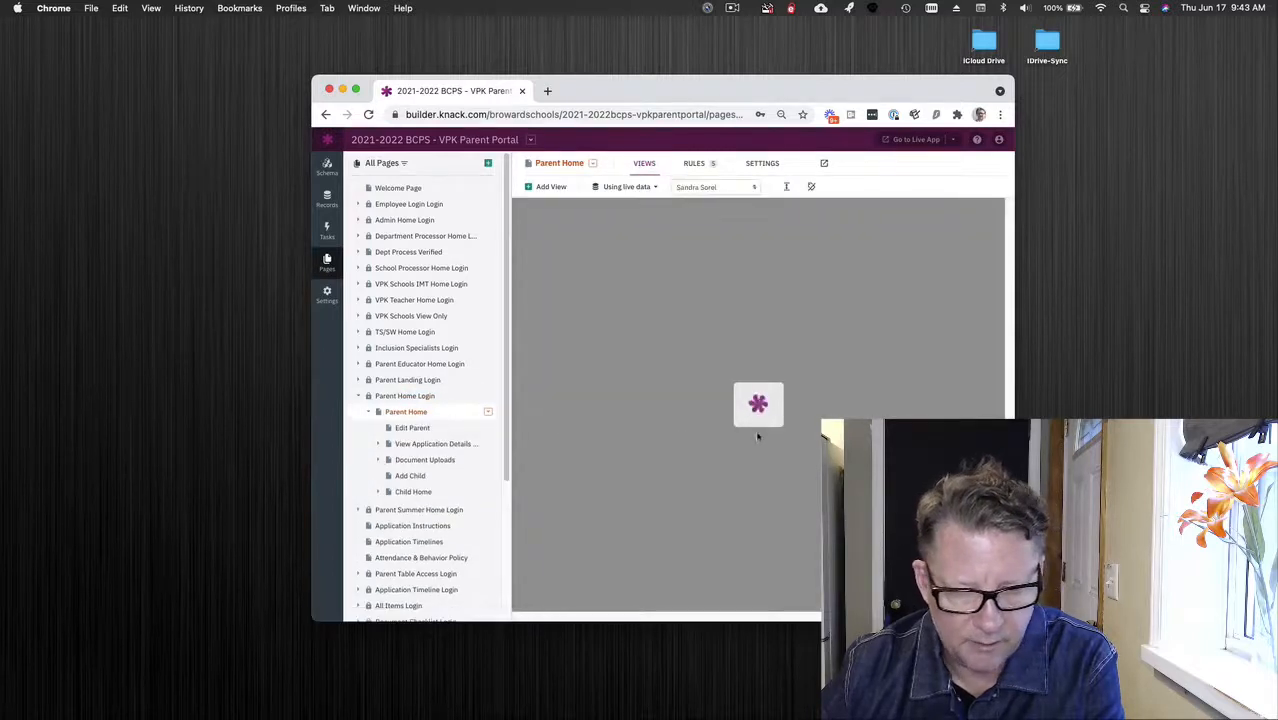
left_click_drag(1014, 621, 1176, 626)
left_click_drag(788, 94, 655, 79)
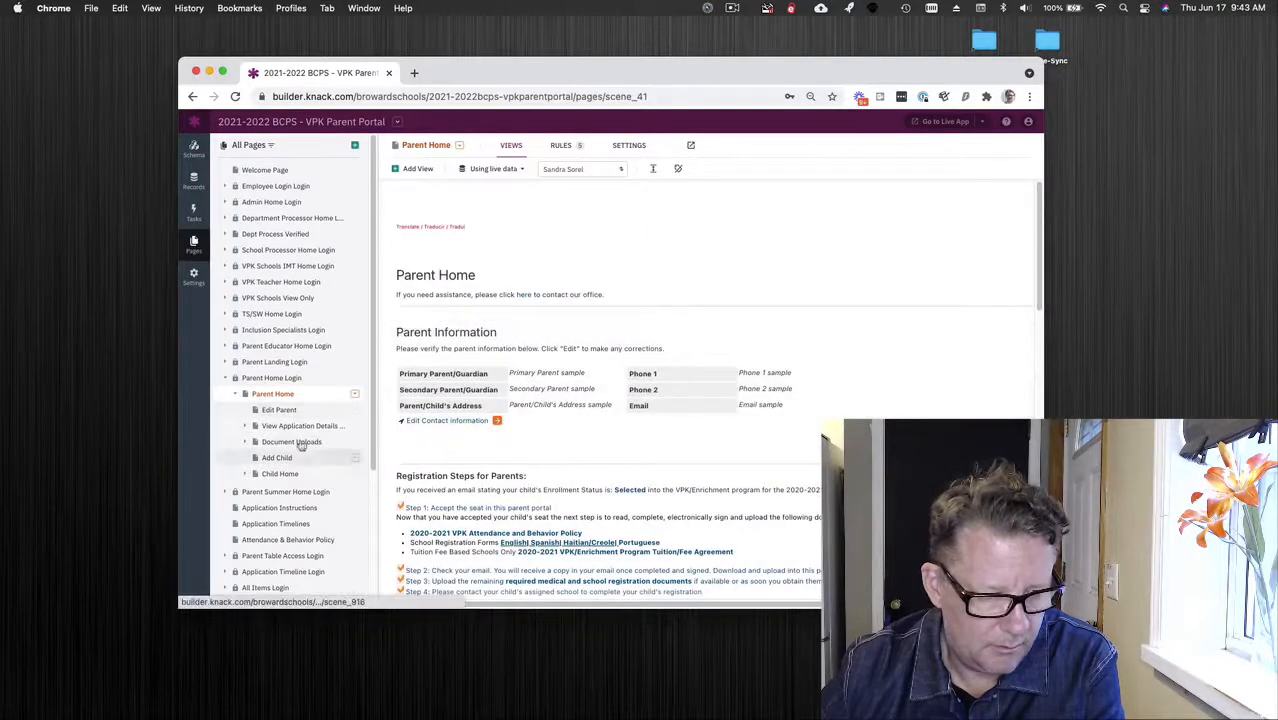
Enable inline editing for the Summary of Applications table on the Parent Home page and save the changes
scroll(720, 379, "down", 5)
scroll(720, 379, "down", 2)
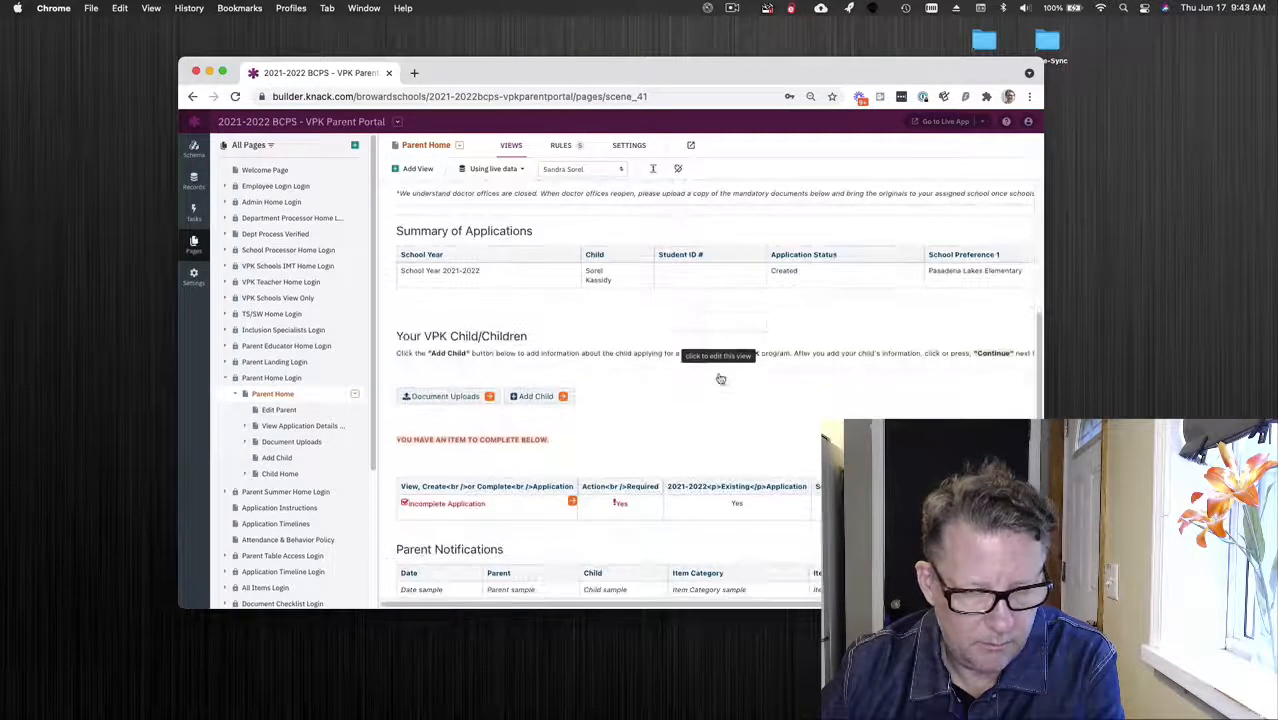
left_click(693, 278)
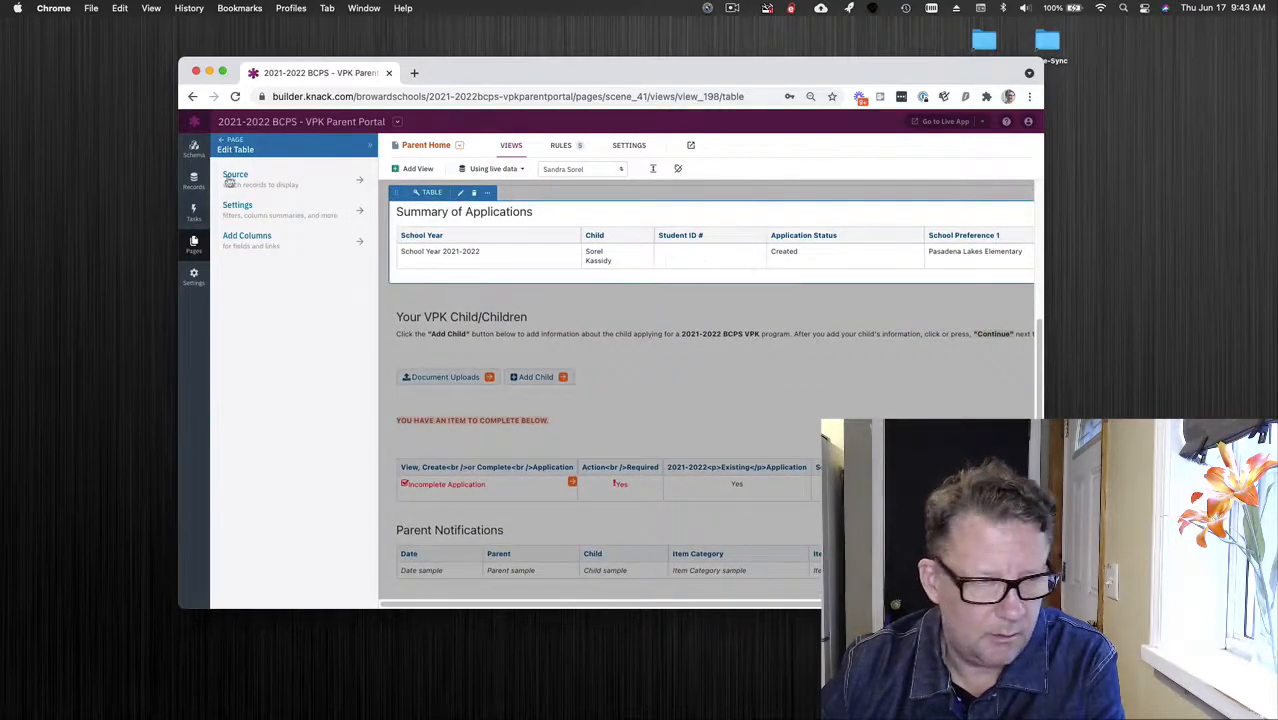
left_click(237, 207)
left_click(238, 207)
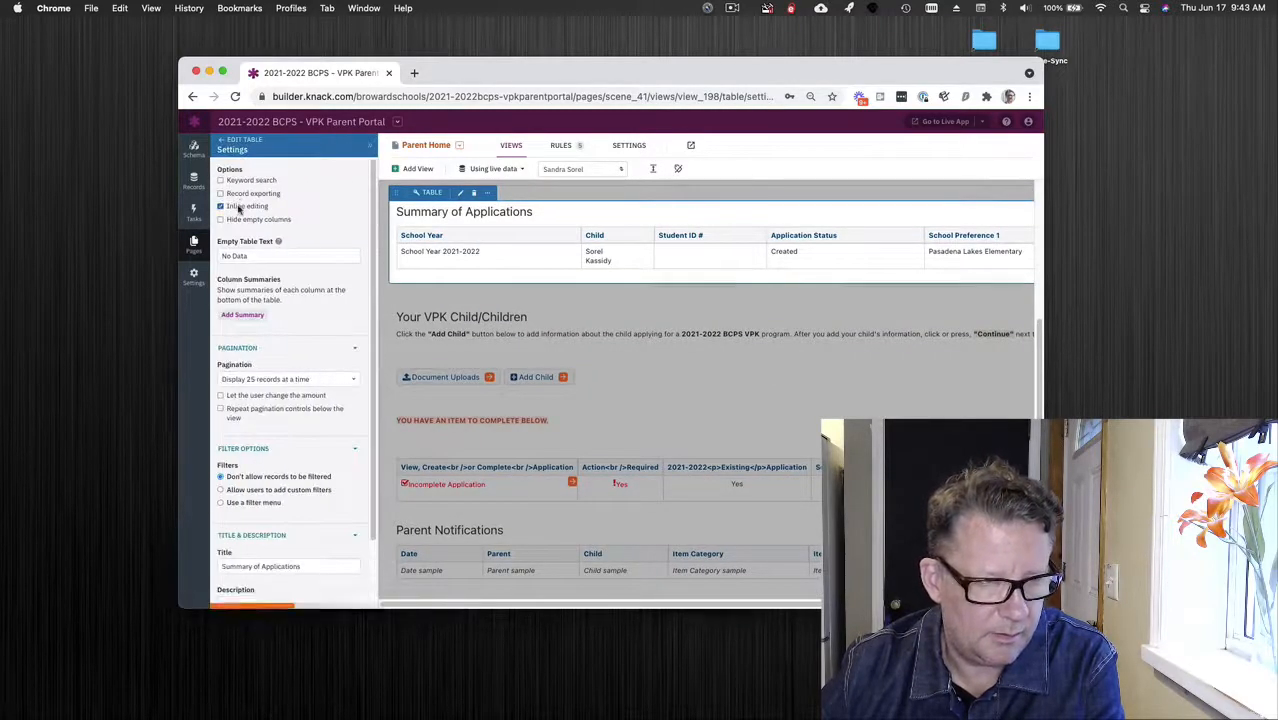
left_click(248, 599)
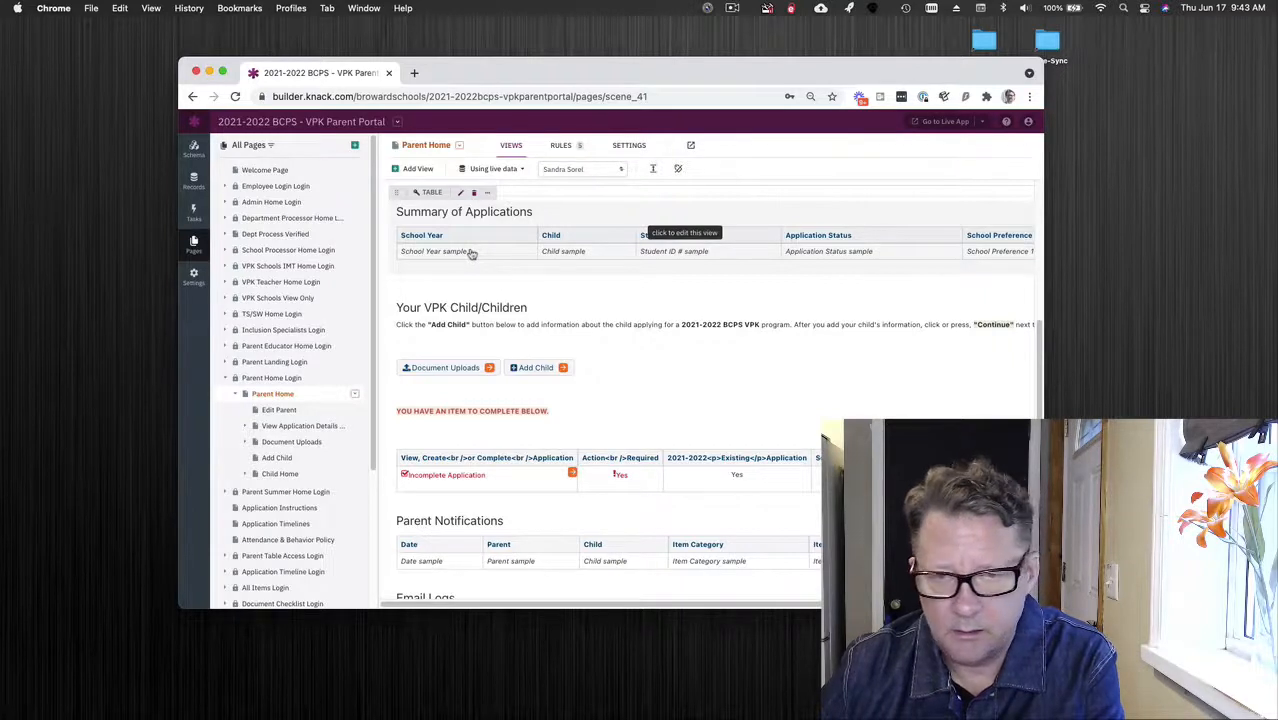
Examine the School Year column's properties in the Summary of Applications table, including its inline editing, display rule and record rule options
left_click(472, 254)
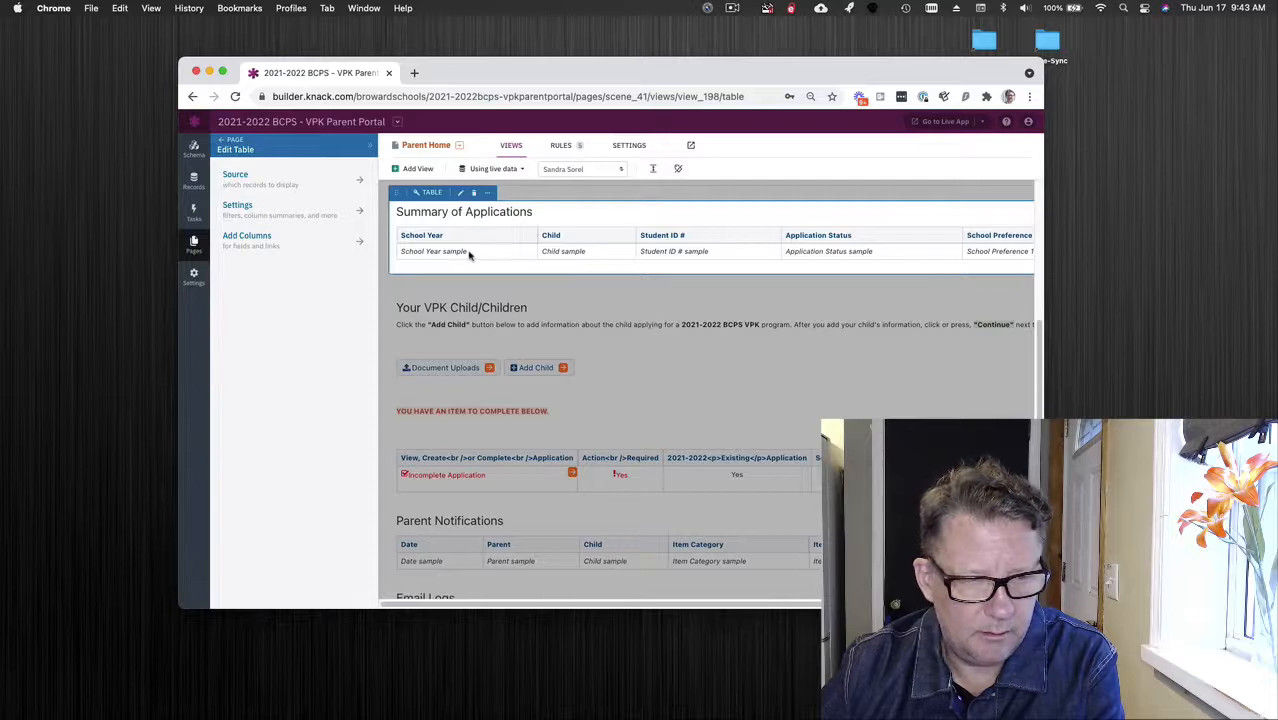
left_click(471, 240)
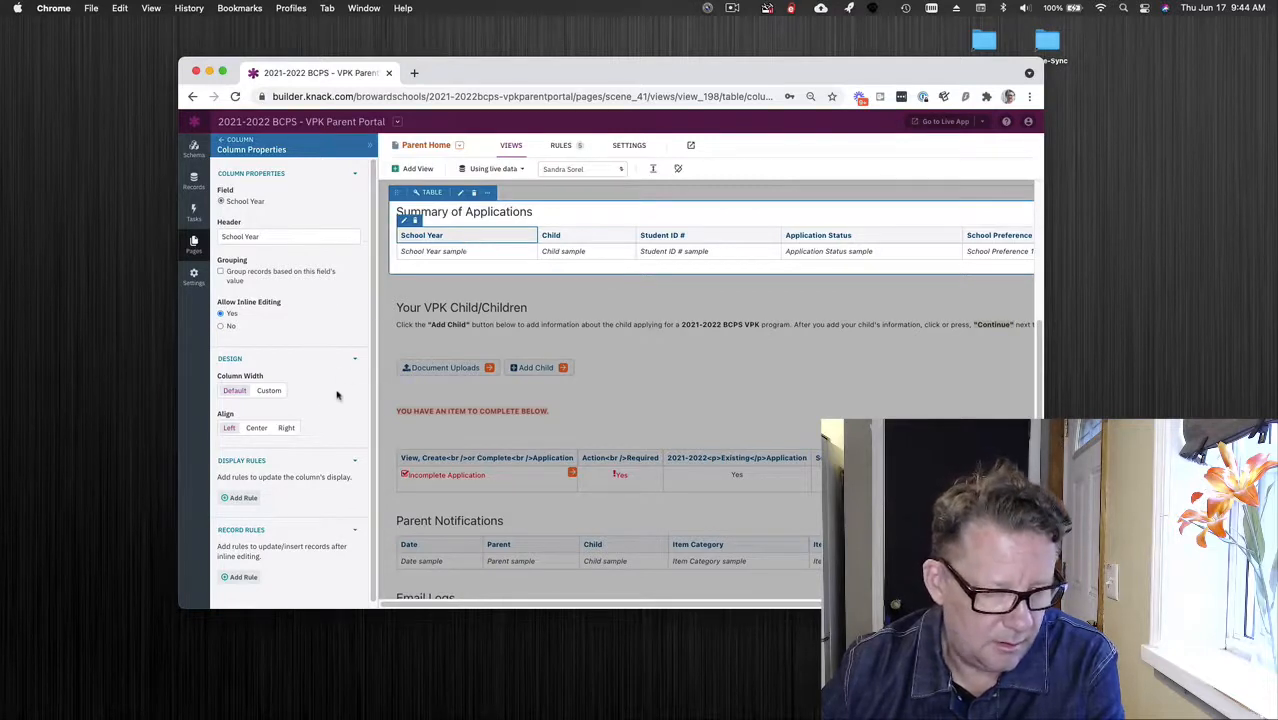
scroll(330, 420, "down", 1)
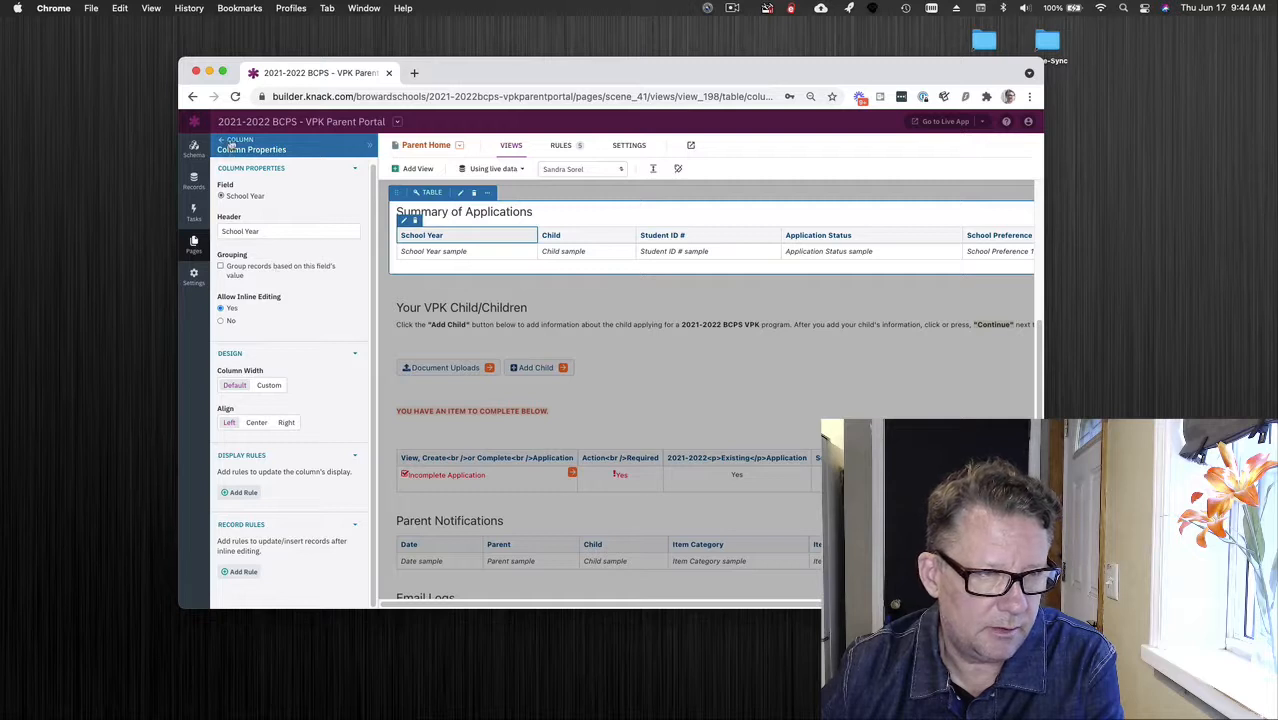
Disable inline editing for the Summary of Applications table and save the changes
left_click(231, 142)
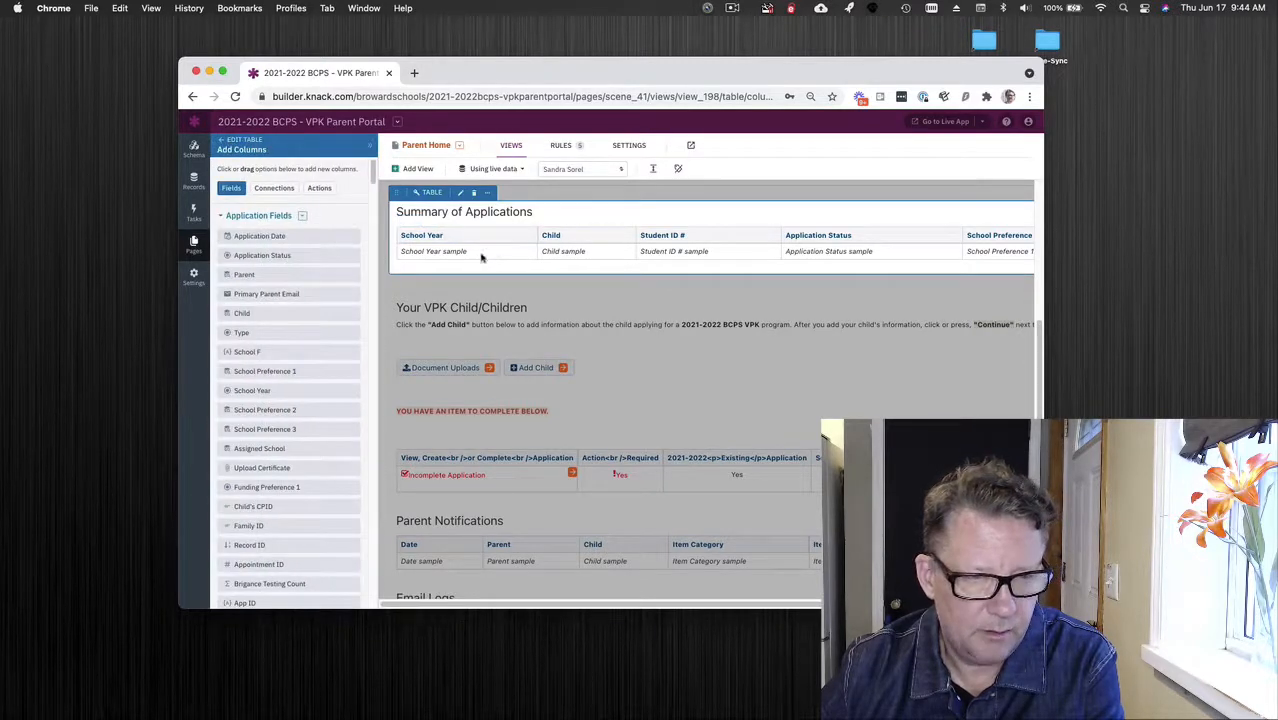
left_click(236, 140)
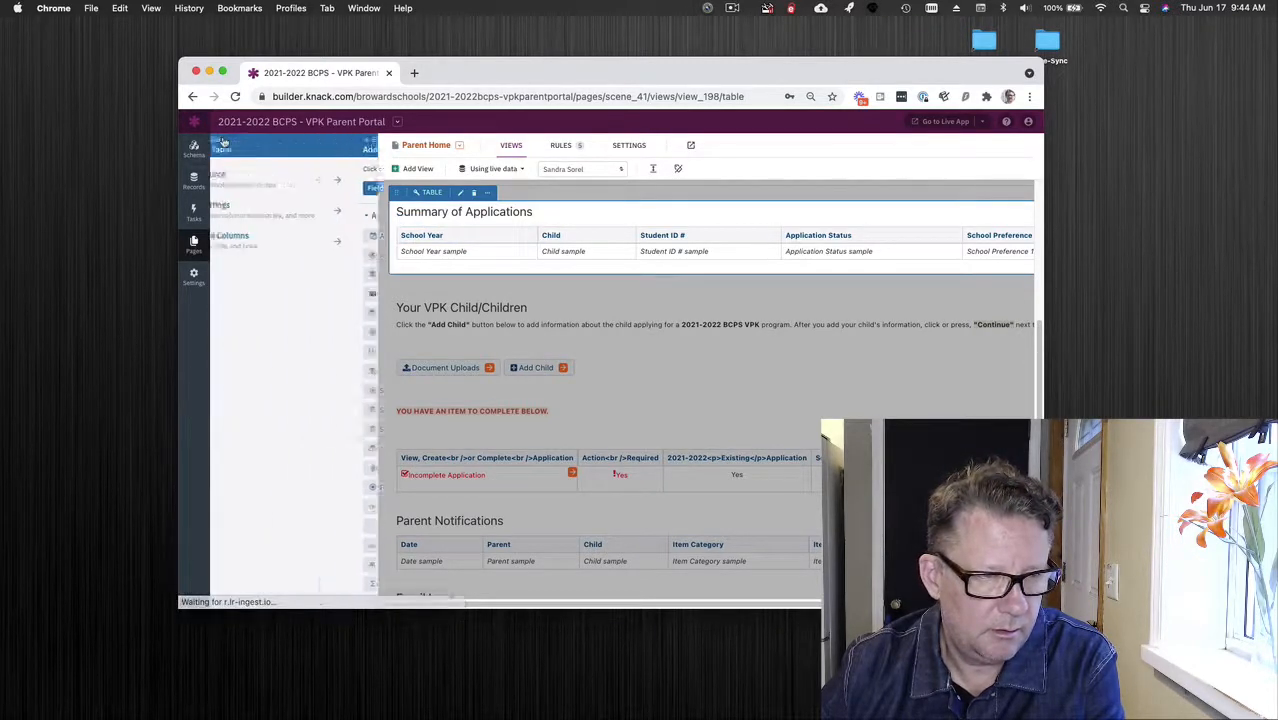
left_click(246, 214)
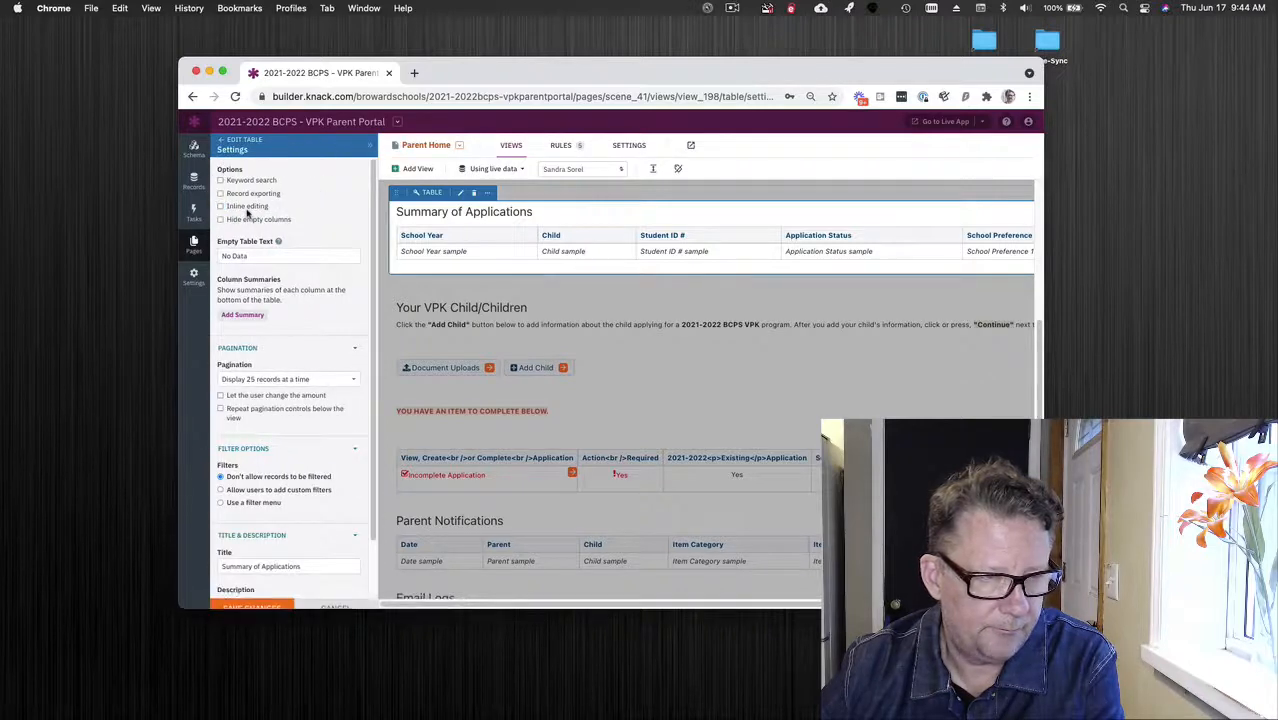
left_click(250, 599)
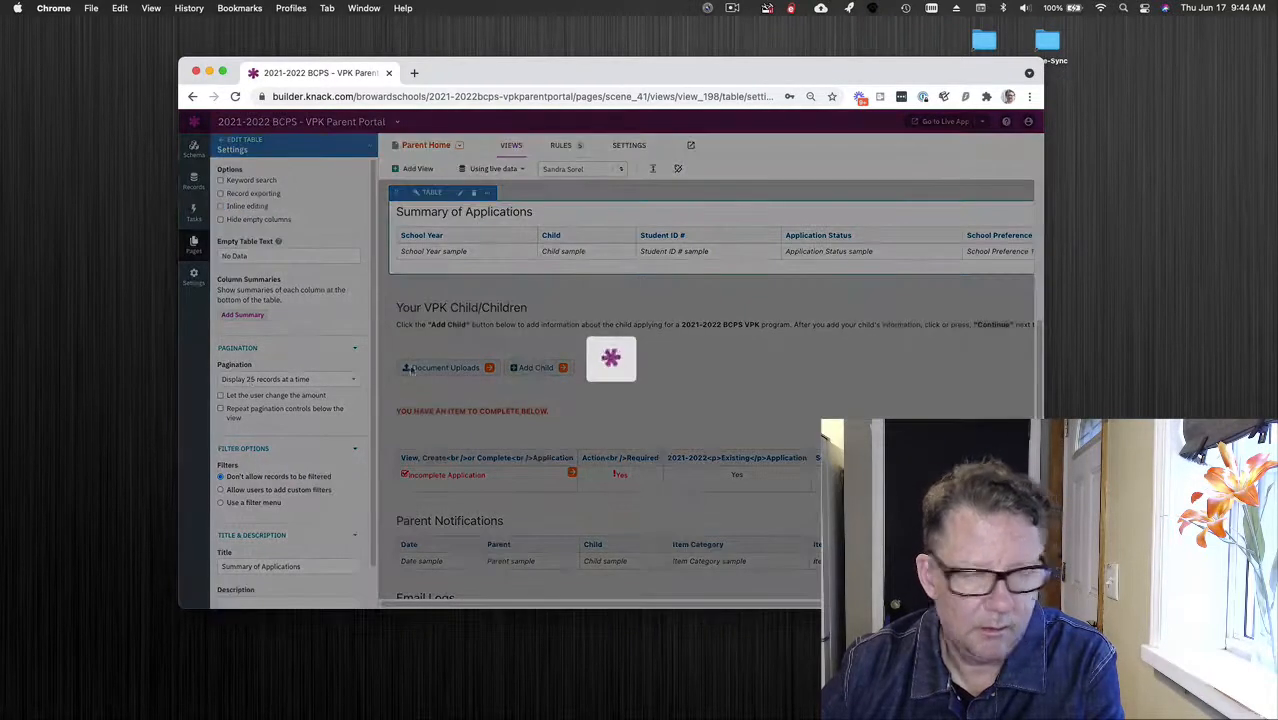
Open the fields of the Applications object in the app's schema
mouse_move(1277, 105)
left_mouse_down()
mouse_move(560, 88)
mouse_move(1277, 95)
left_mouse_up()
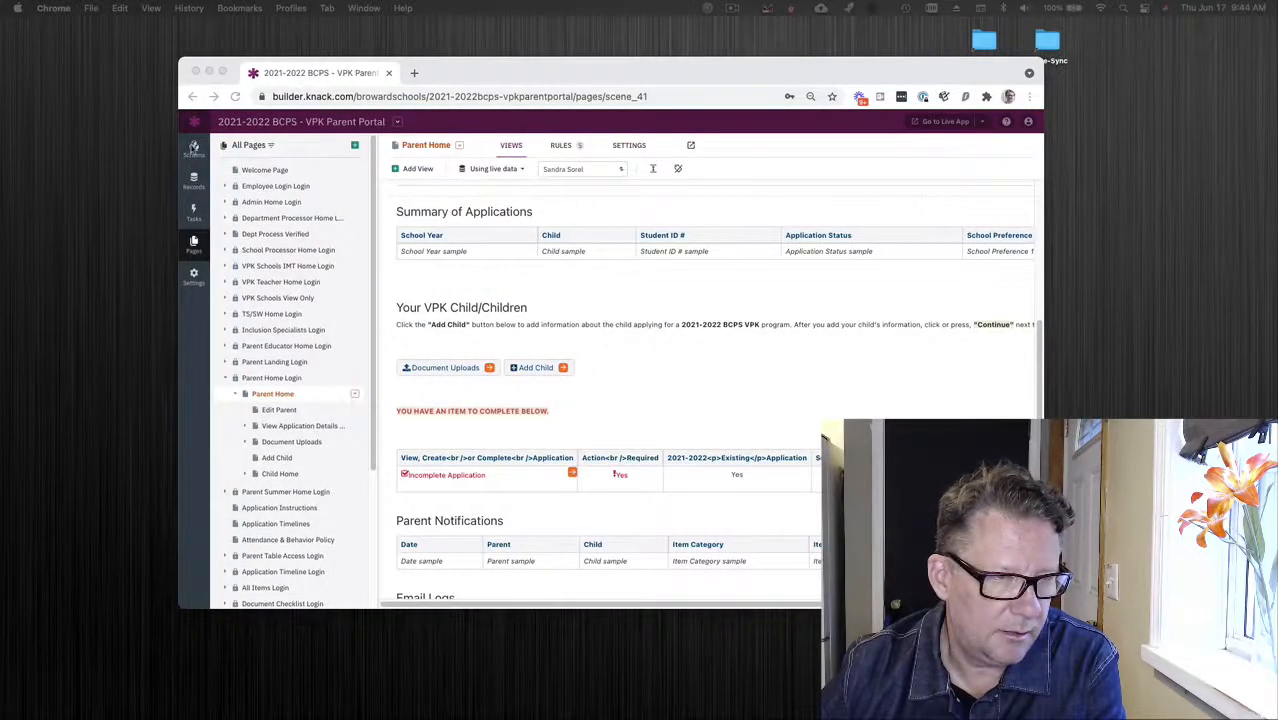
left_click(194, 147)
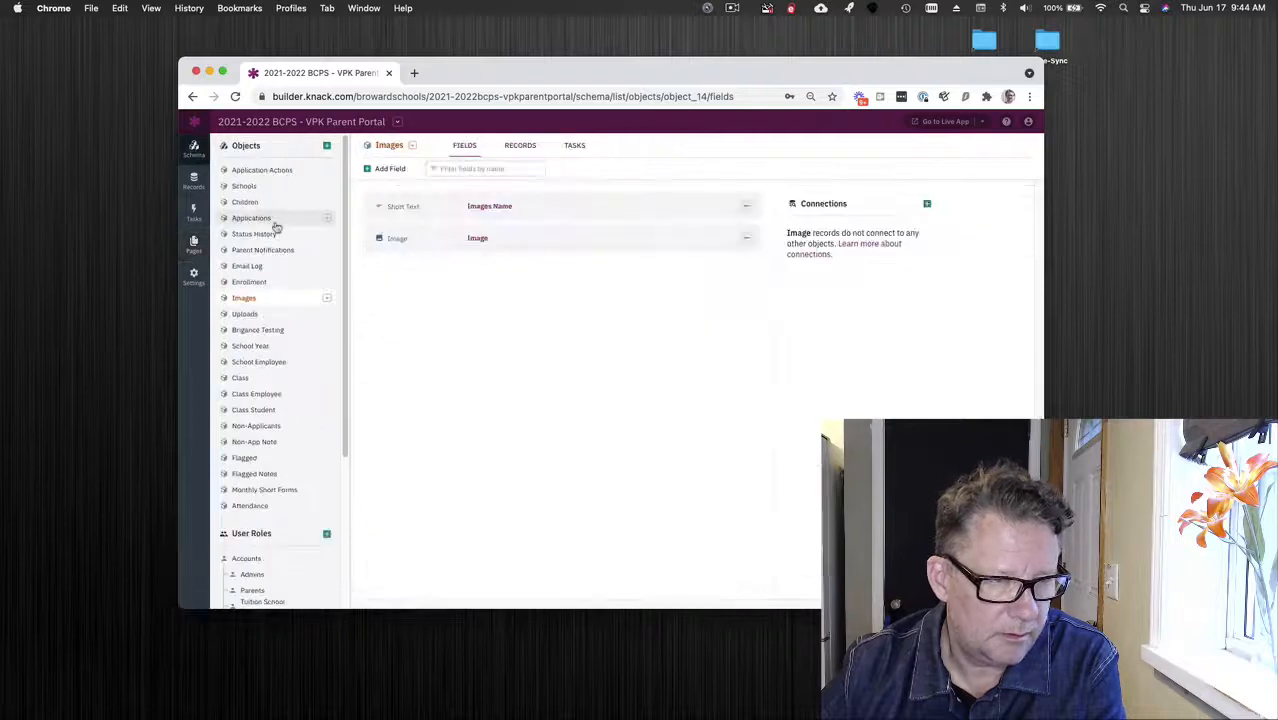
left_click(272, 220)
Examine the Description setting of the Section I Completed field, and close the field editor without changes
scroll(562, 385, "down", 2)
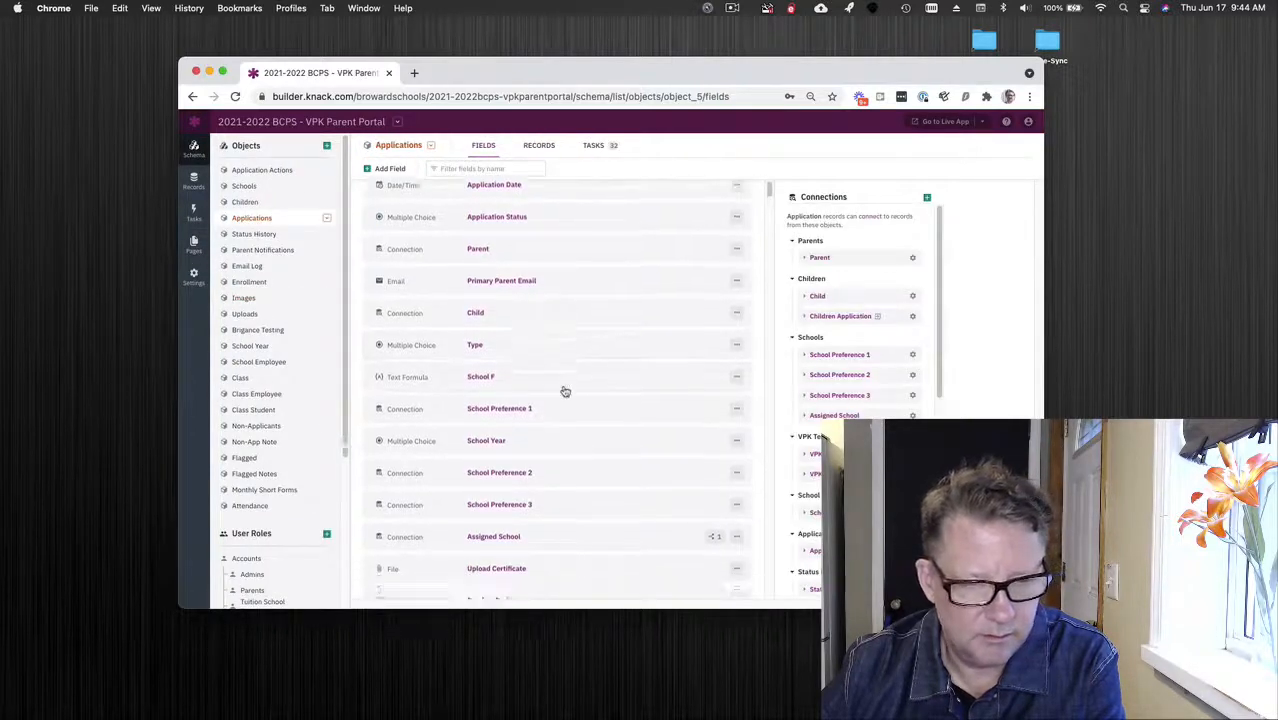
scroll(565, 391, "down", 10)
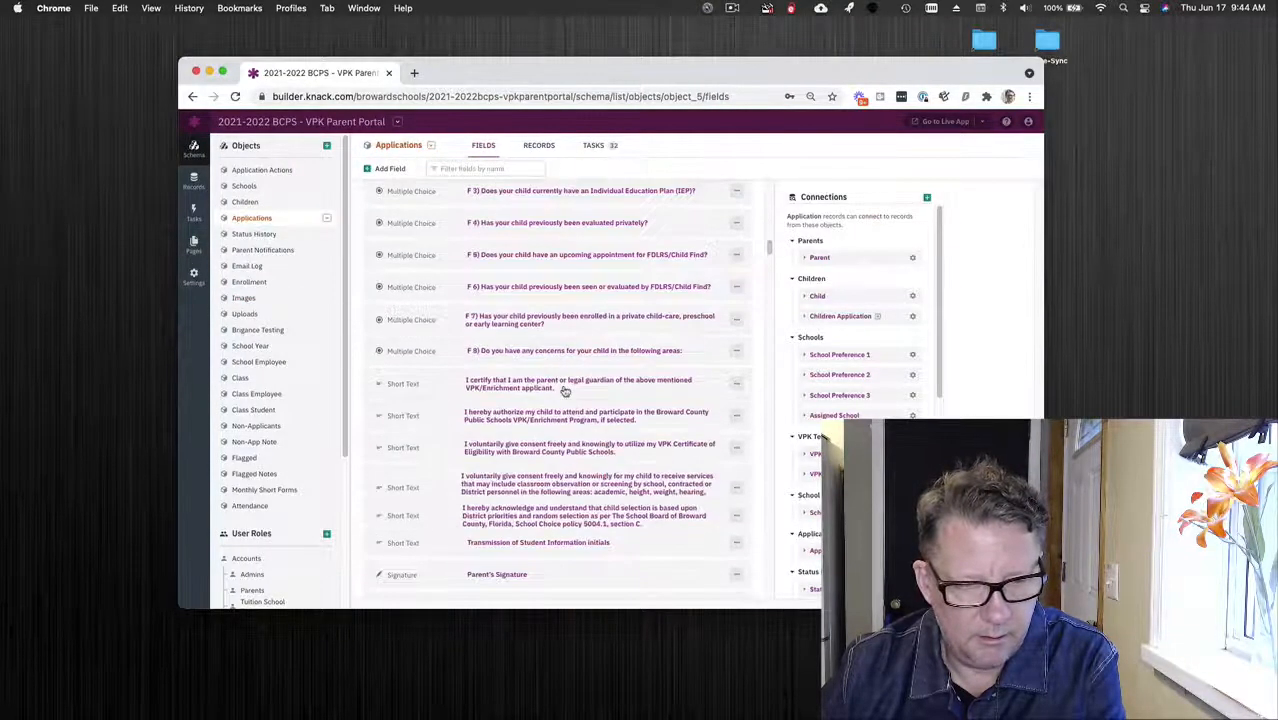
scroll(565, 391, "down", 8)
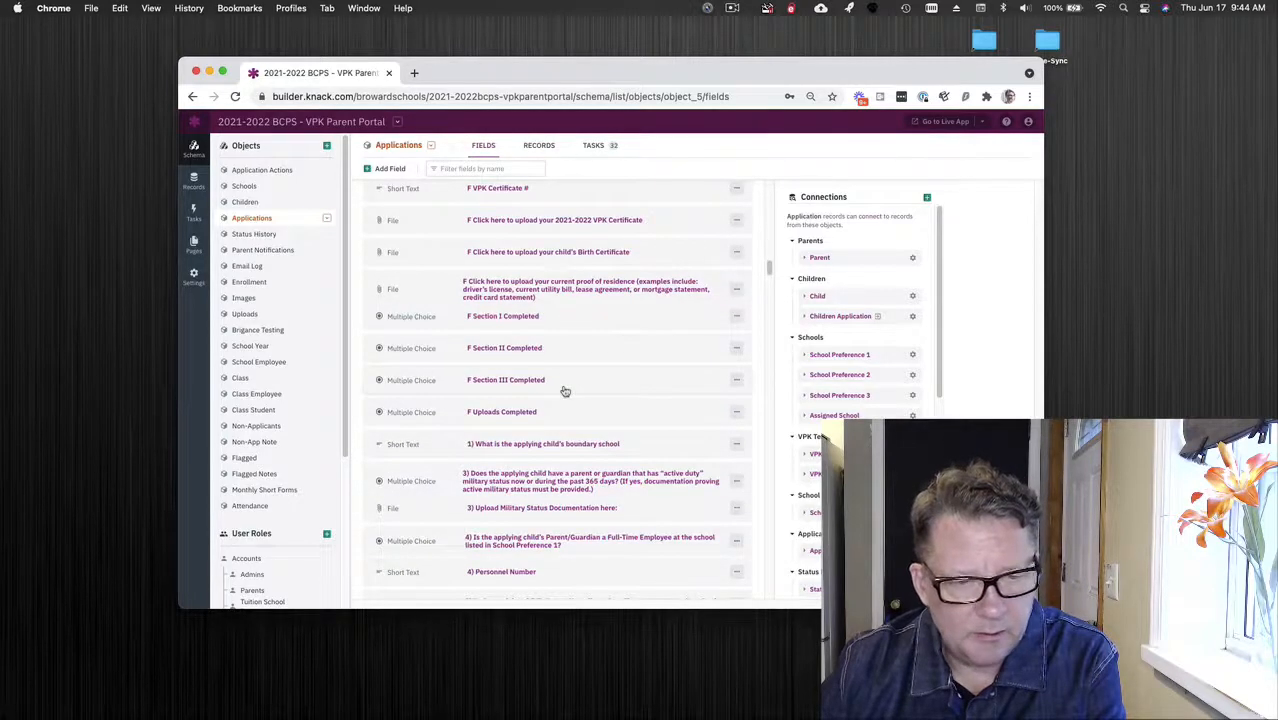
scroll(565, 391, "down", 8)
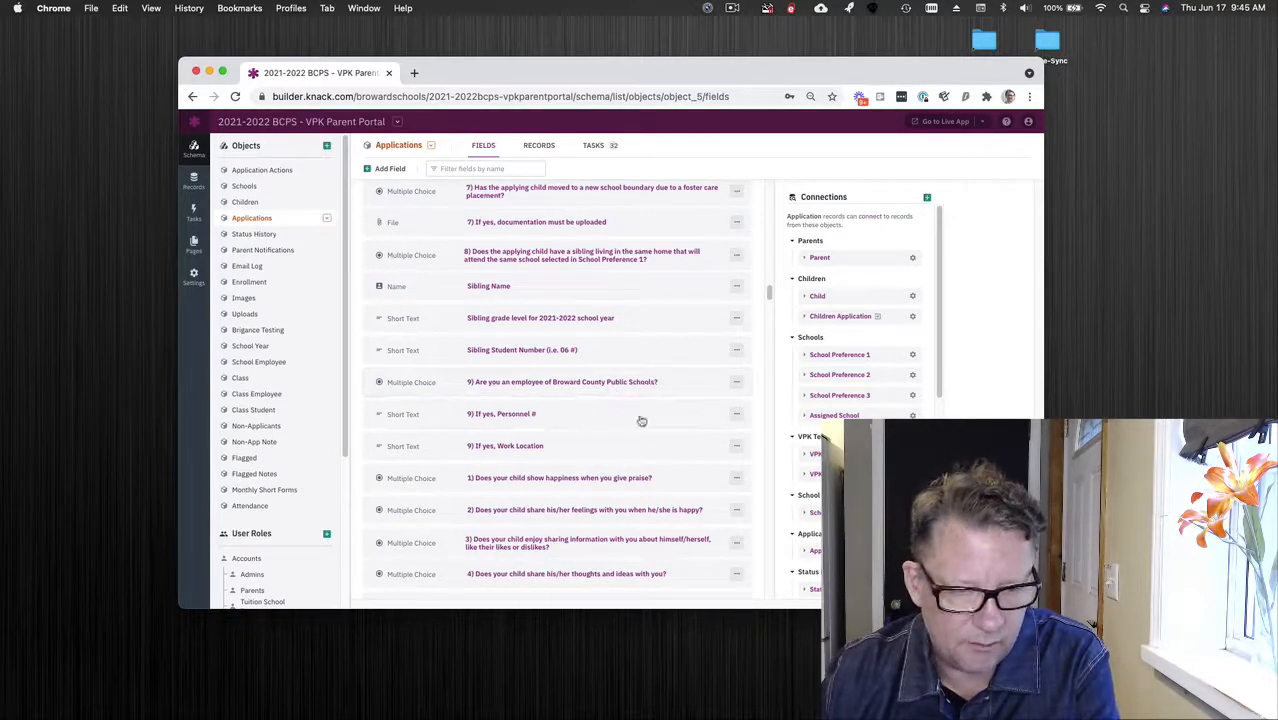
scroll(608, 420, "down", 10)
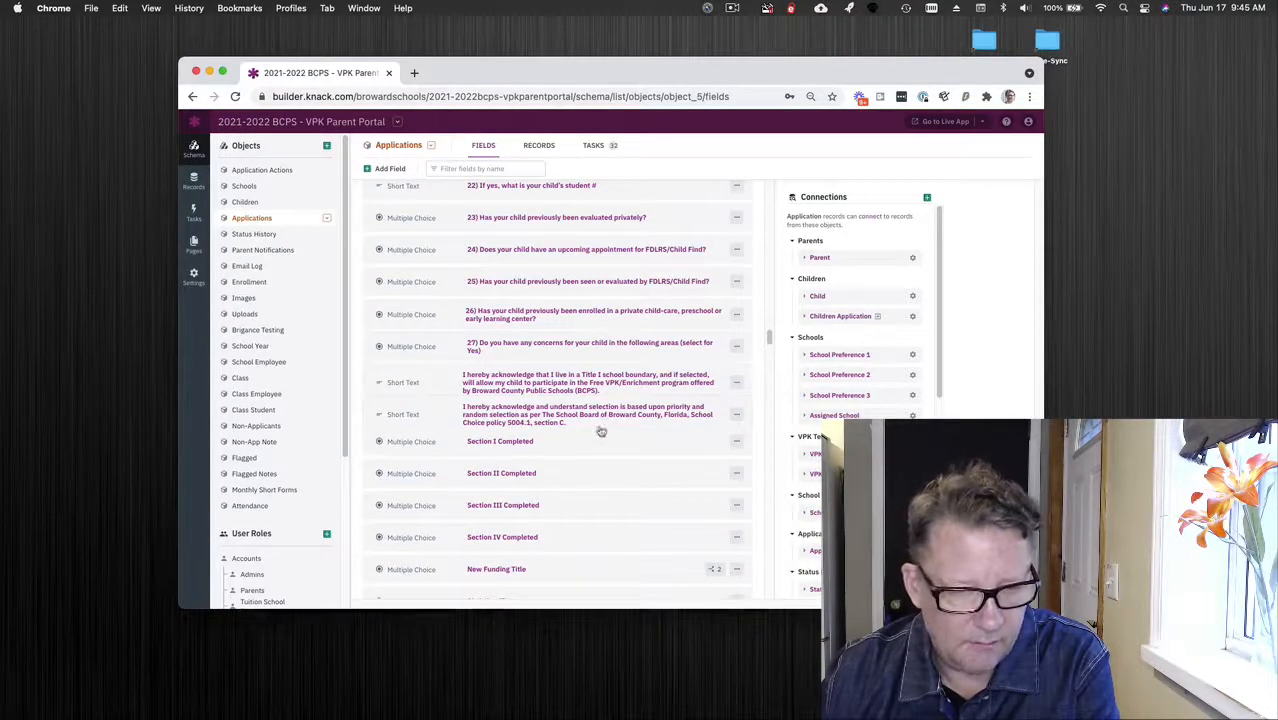
left_click(593, 442)
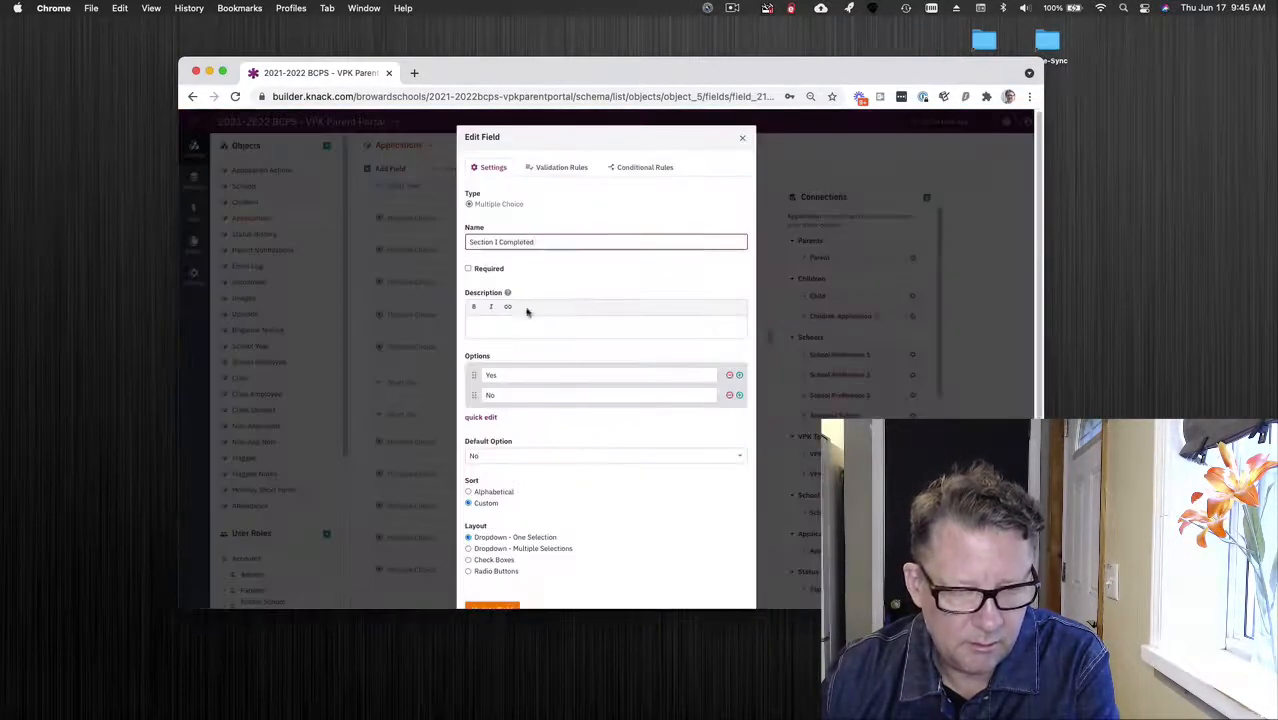
left_click(484, 326)
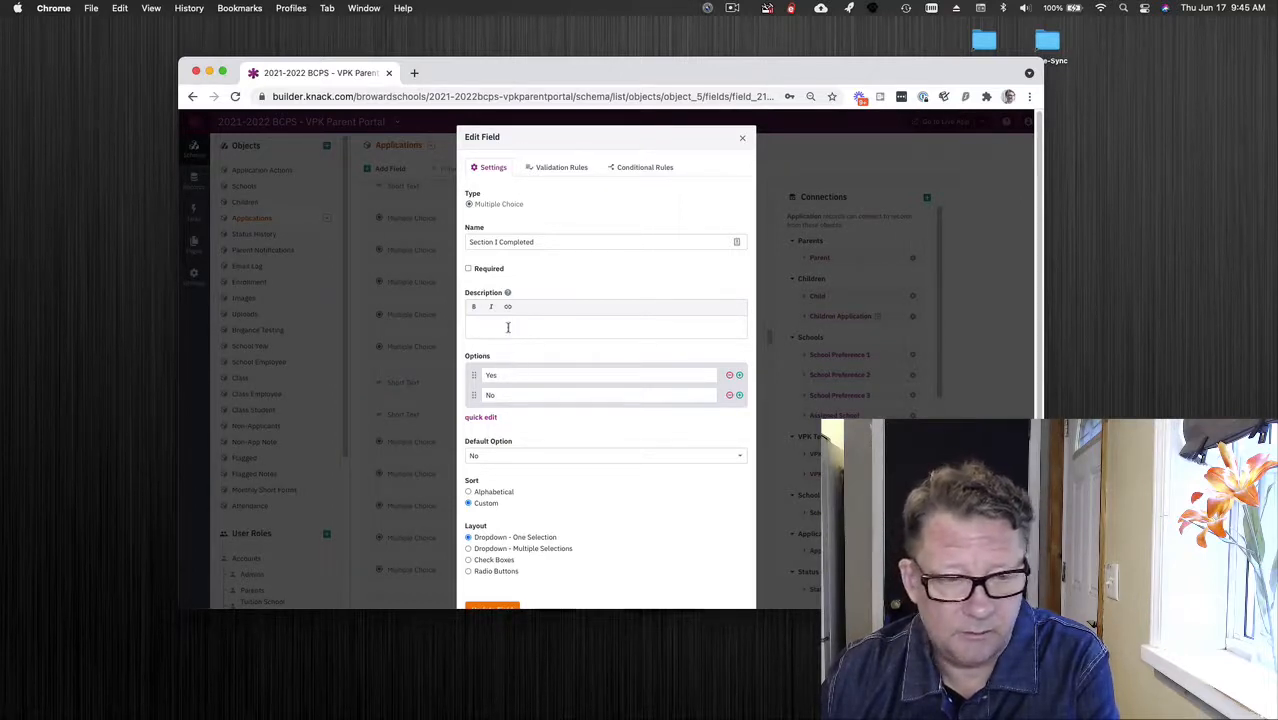
left_click(745, 141)
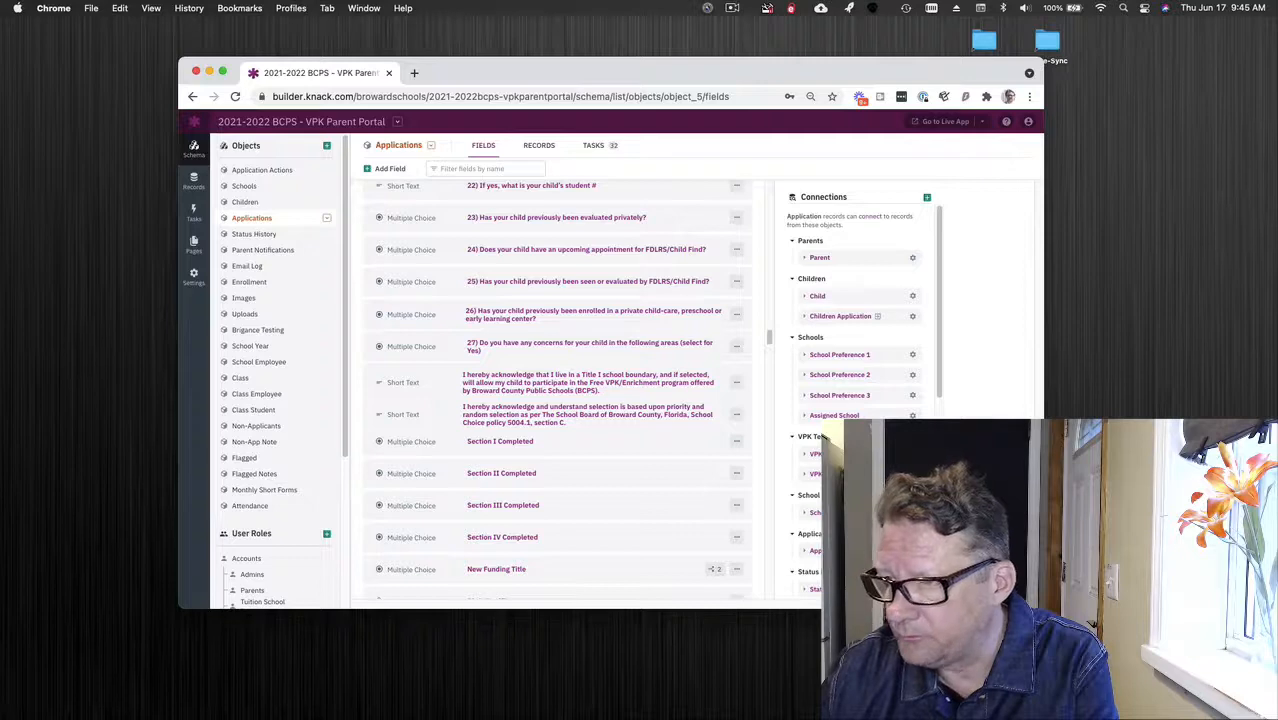
Check Feature List.pdf for the next feature, and return to the app's pages in the builder
left_click_drag(1180, 128, 541, 57)
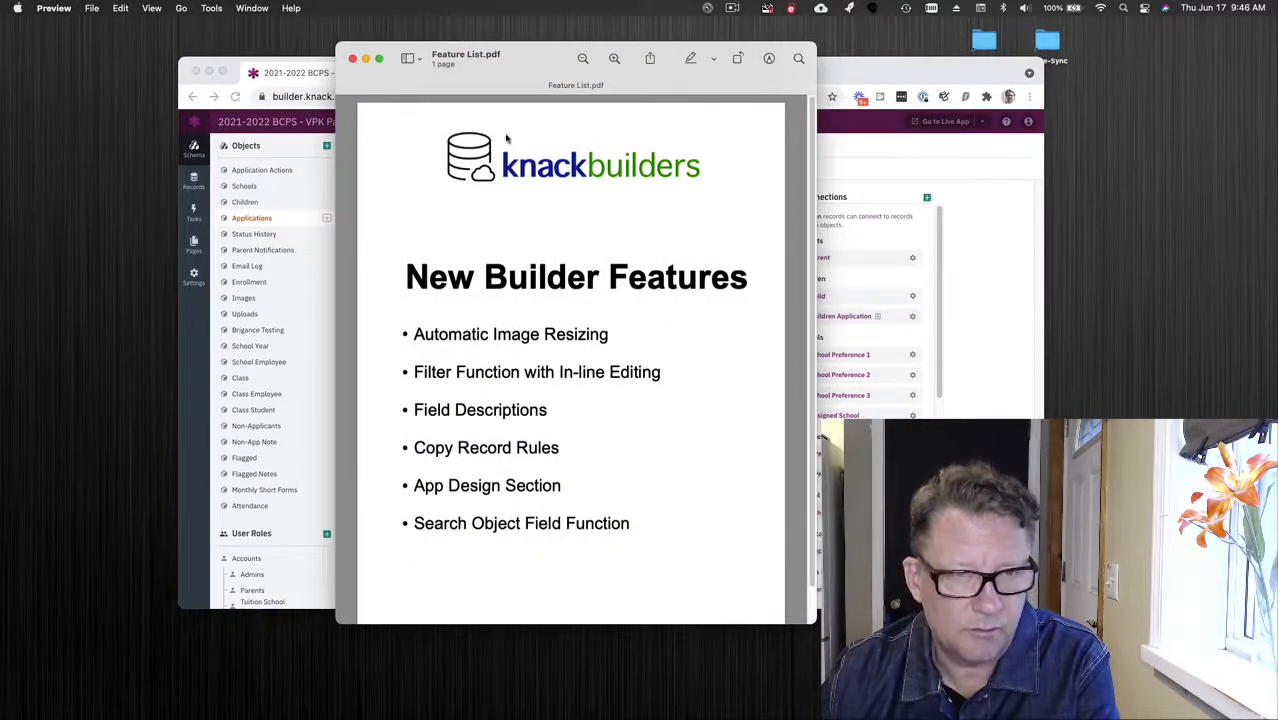
left_click_drag(524, 68, 1275, 75)
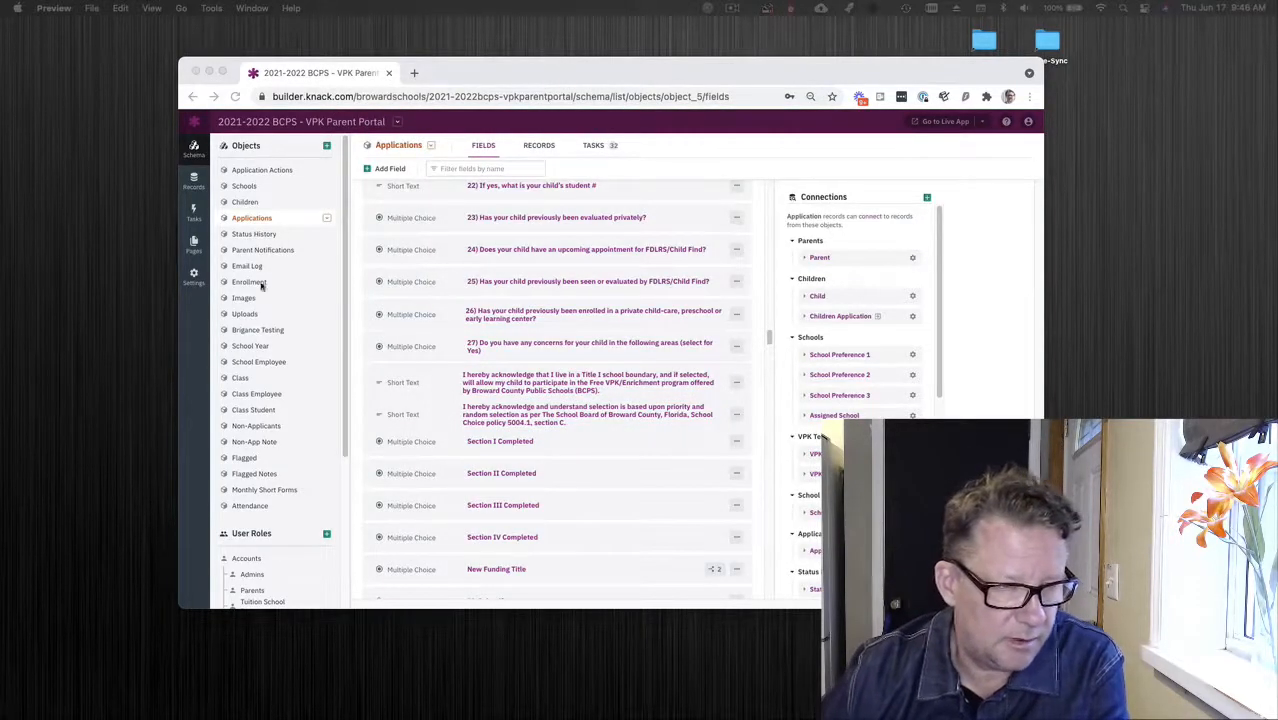
left_click(195, 194)
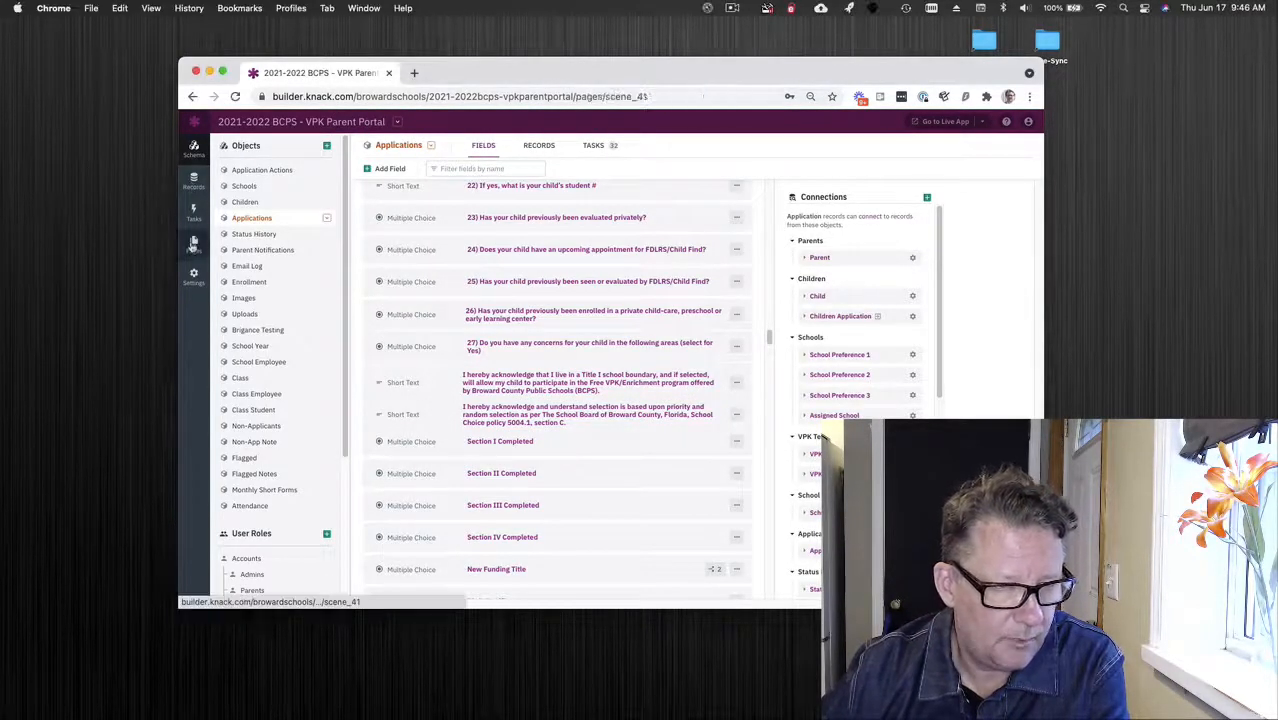
left_click(193, 244)
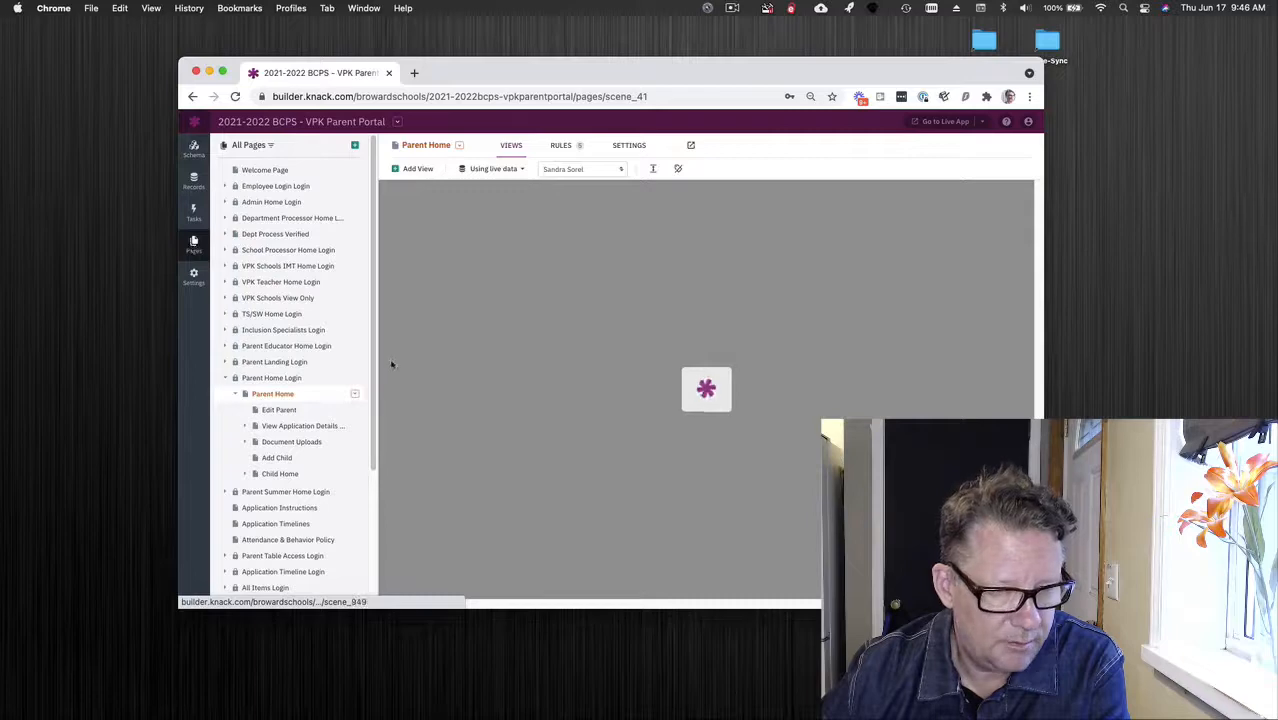
Open the Accept Selection page from View Application Details under Parent Home
left_click(226, 378)
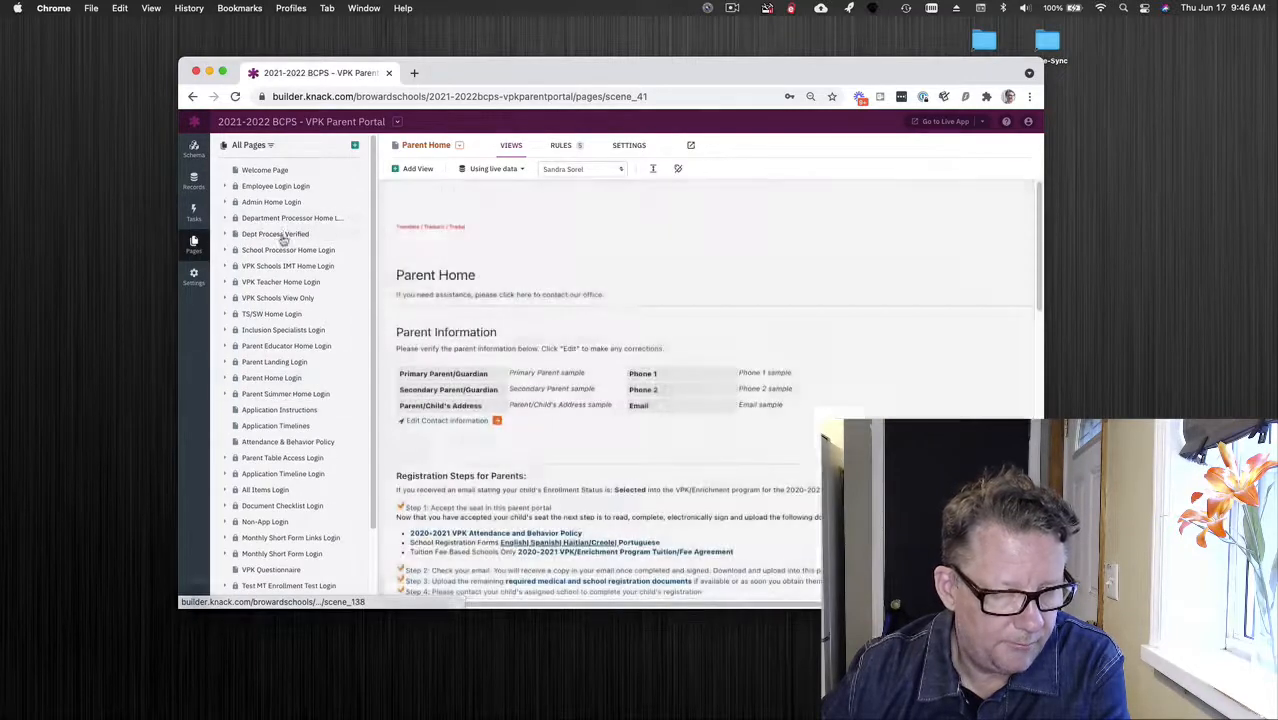
left_click(275, 377)
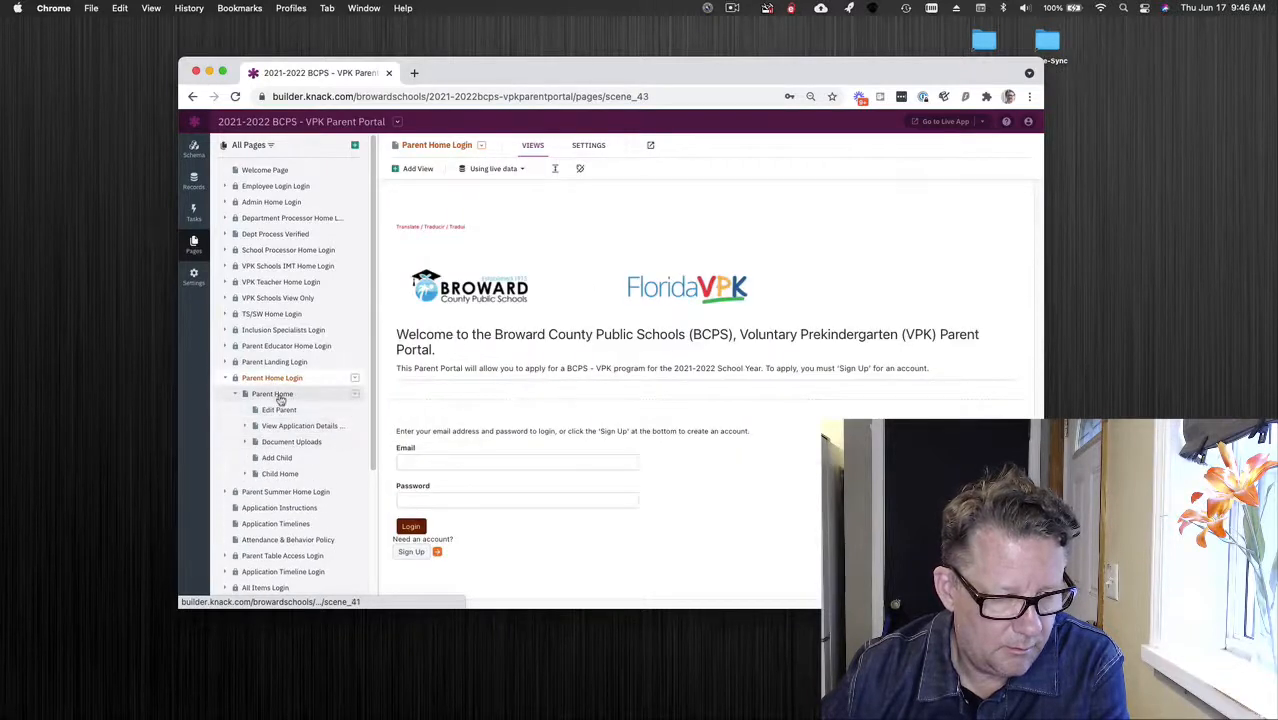
left_click(283, 427)
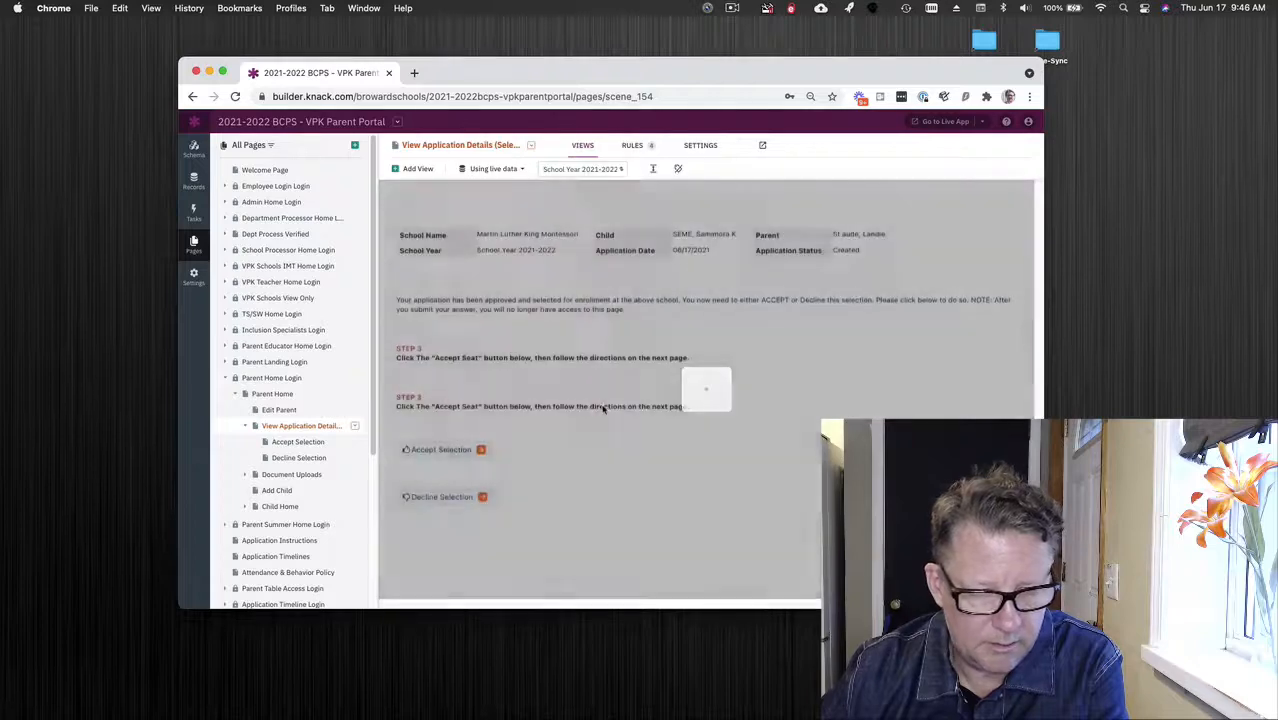
left_click(484, 452)
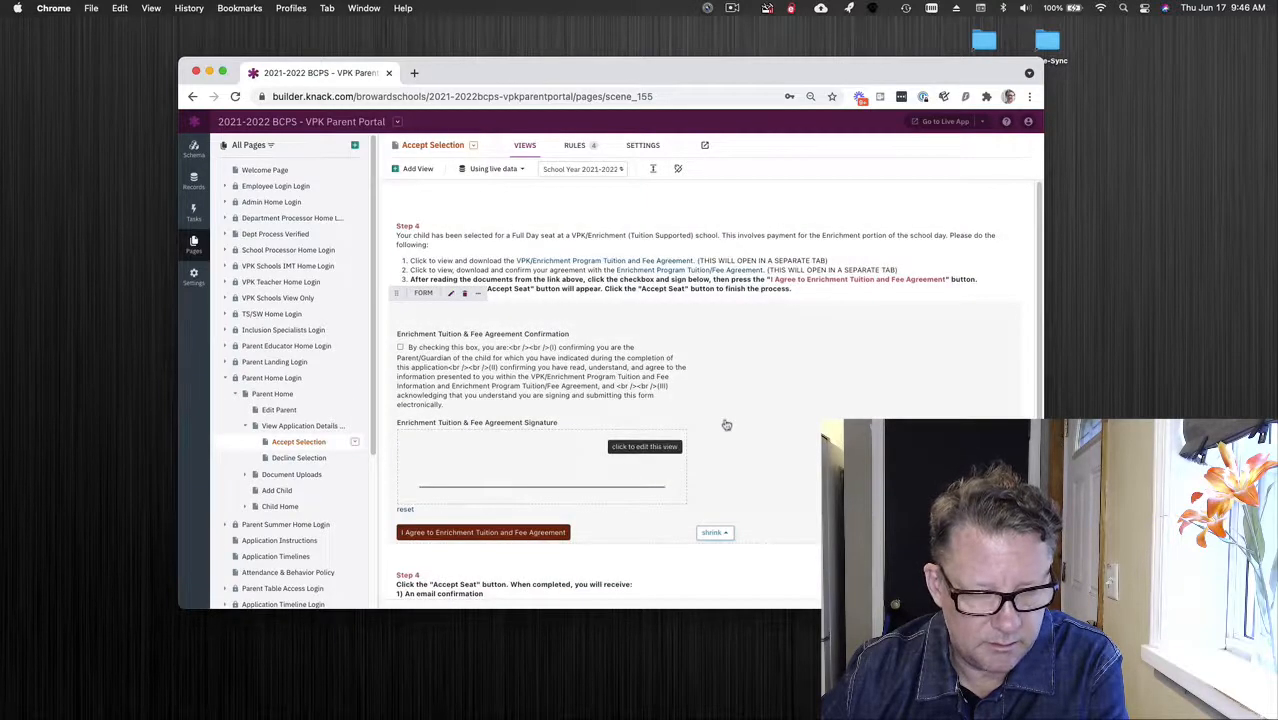
Examine the record rules of the Accept Seat form, including their copy option, and return to the form rules
scroll(725, 425, "down", 4)
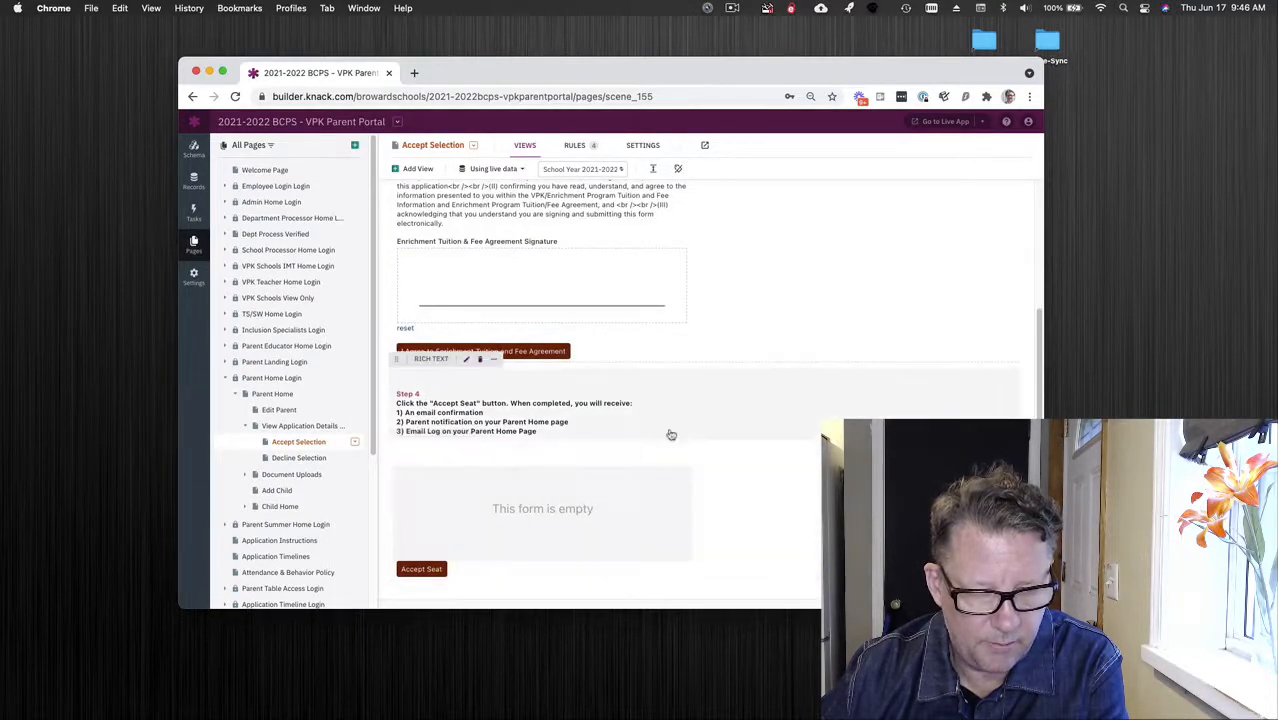
left_click(671, 434)
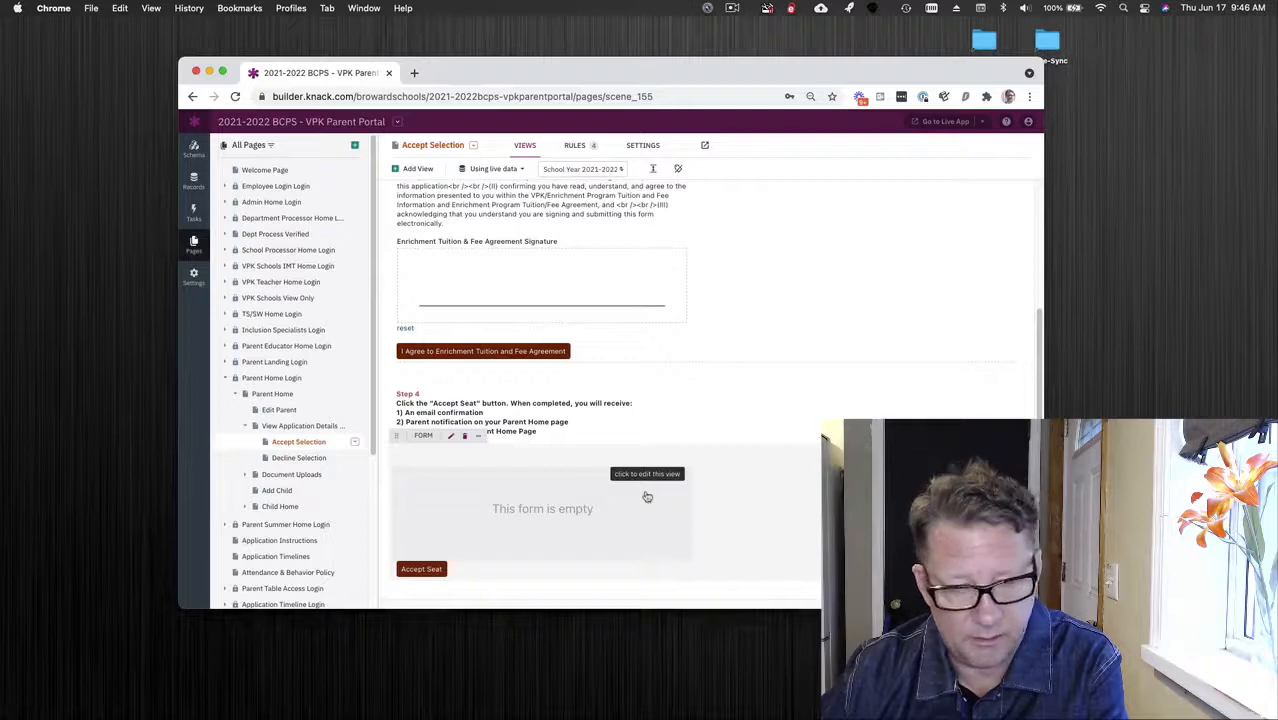
left_click(647, 497)
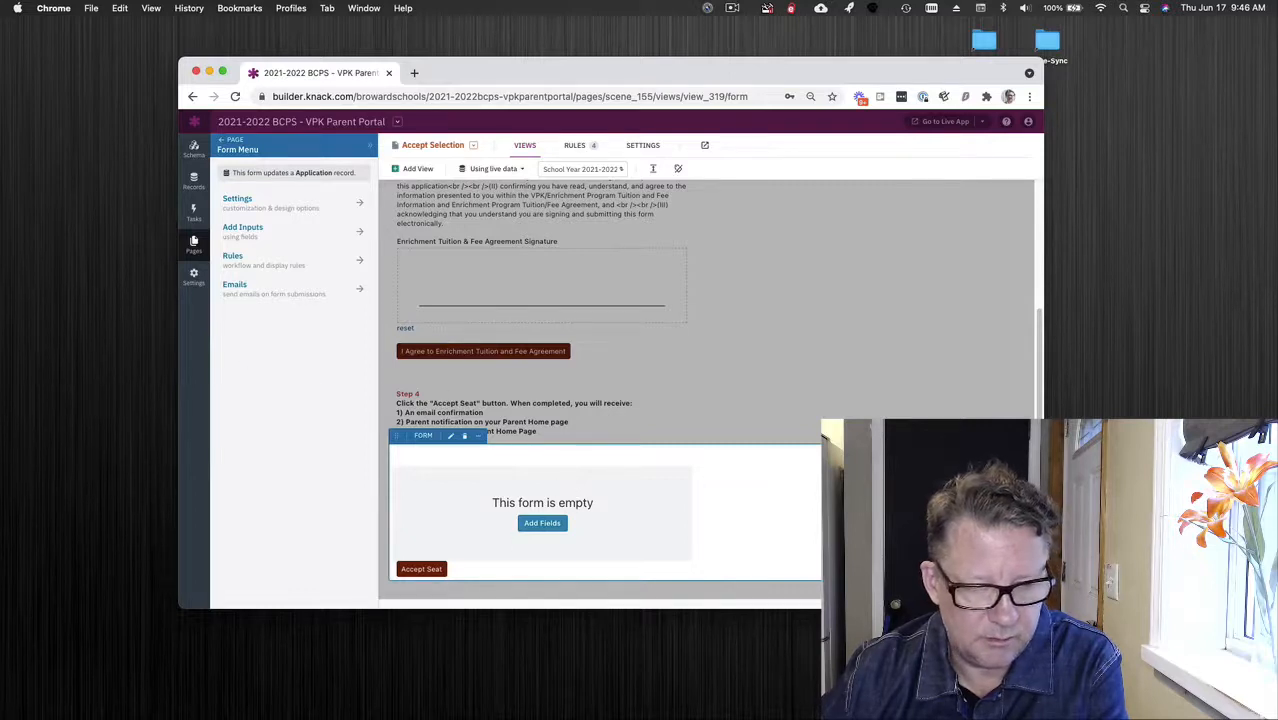
left_click(284, 265)
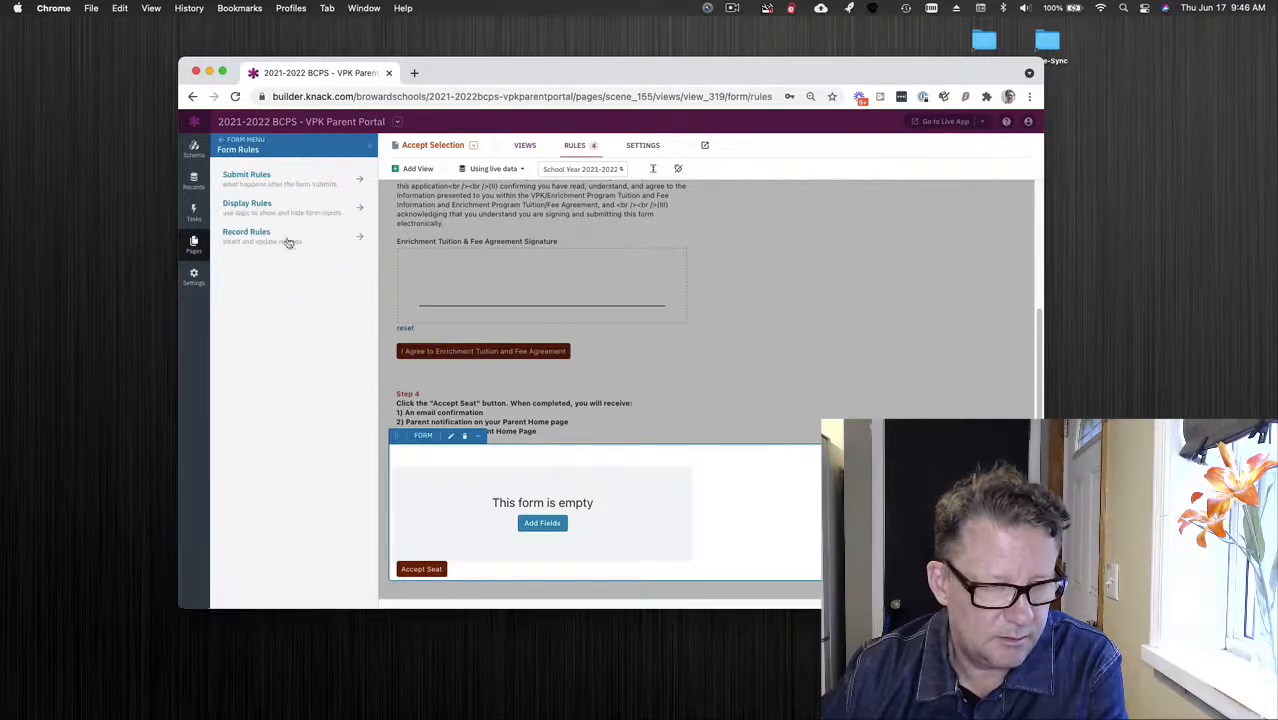
left_click(291, 234)
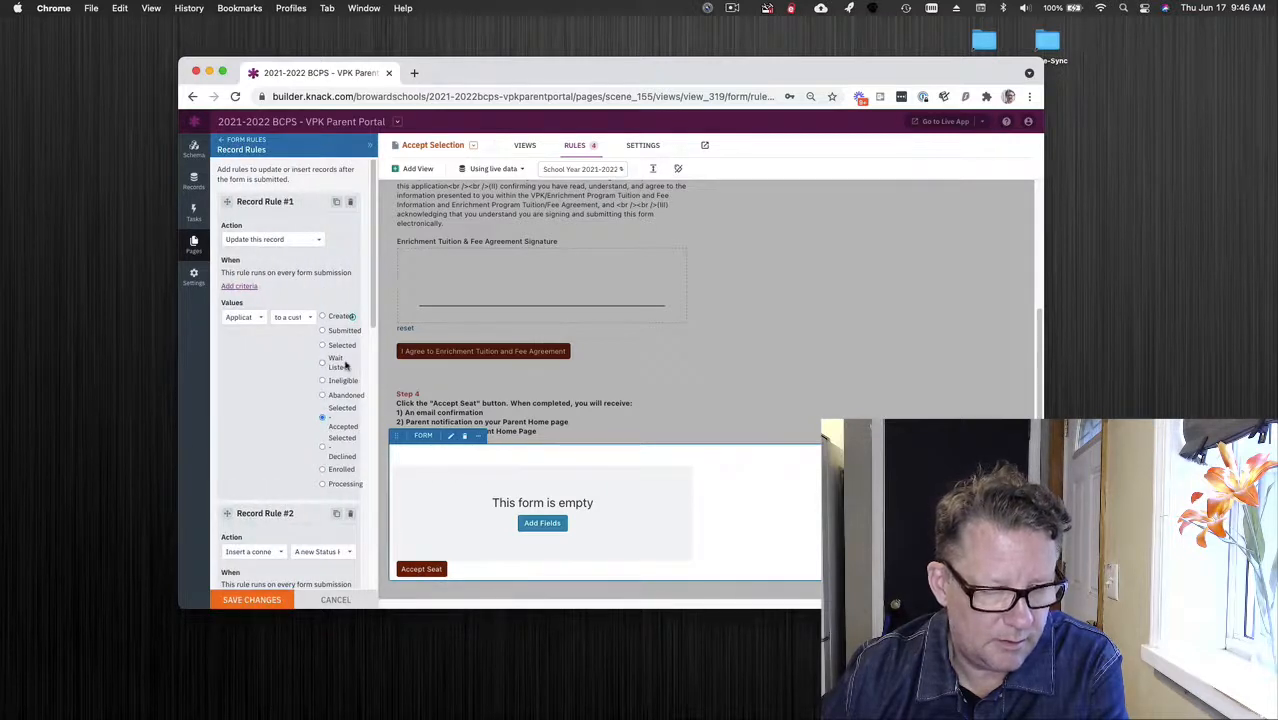
scroll(346, 365, "down", 10)
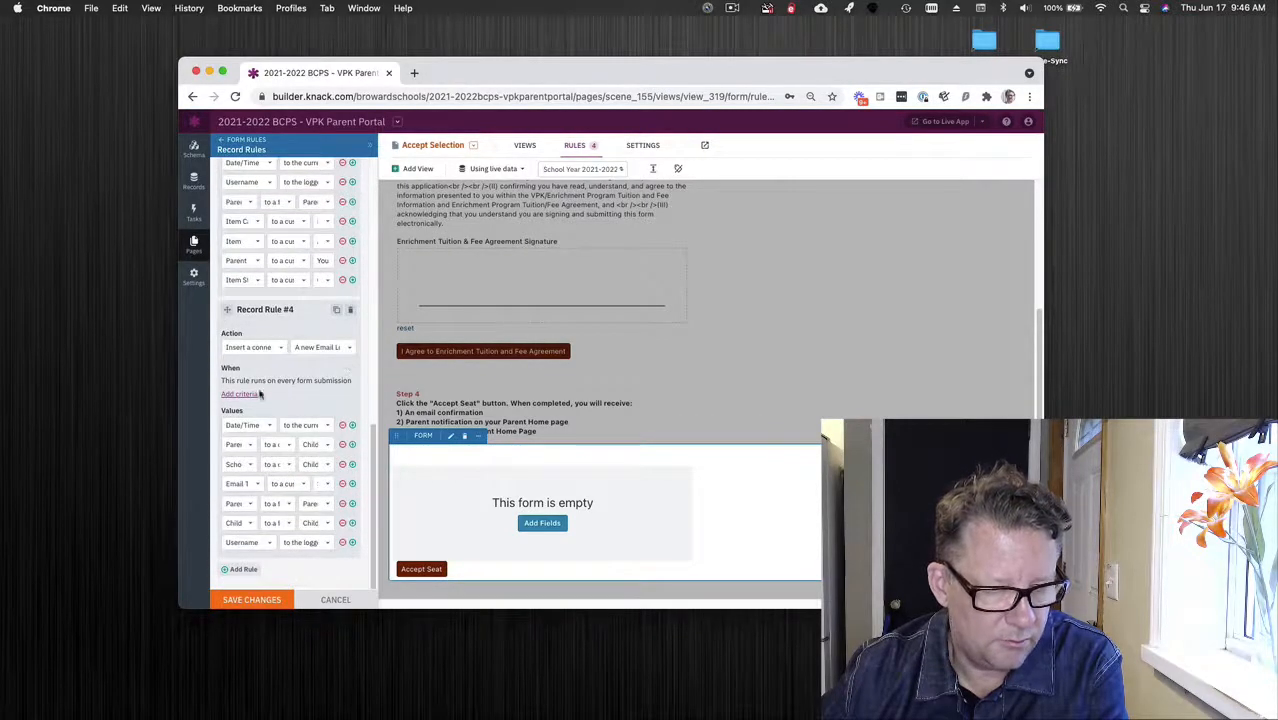
scroll(296, 327, "up", 3)
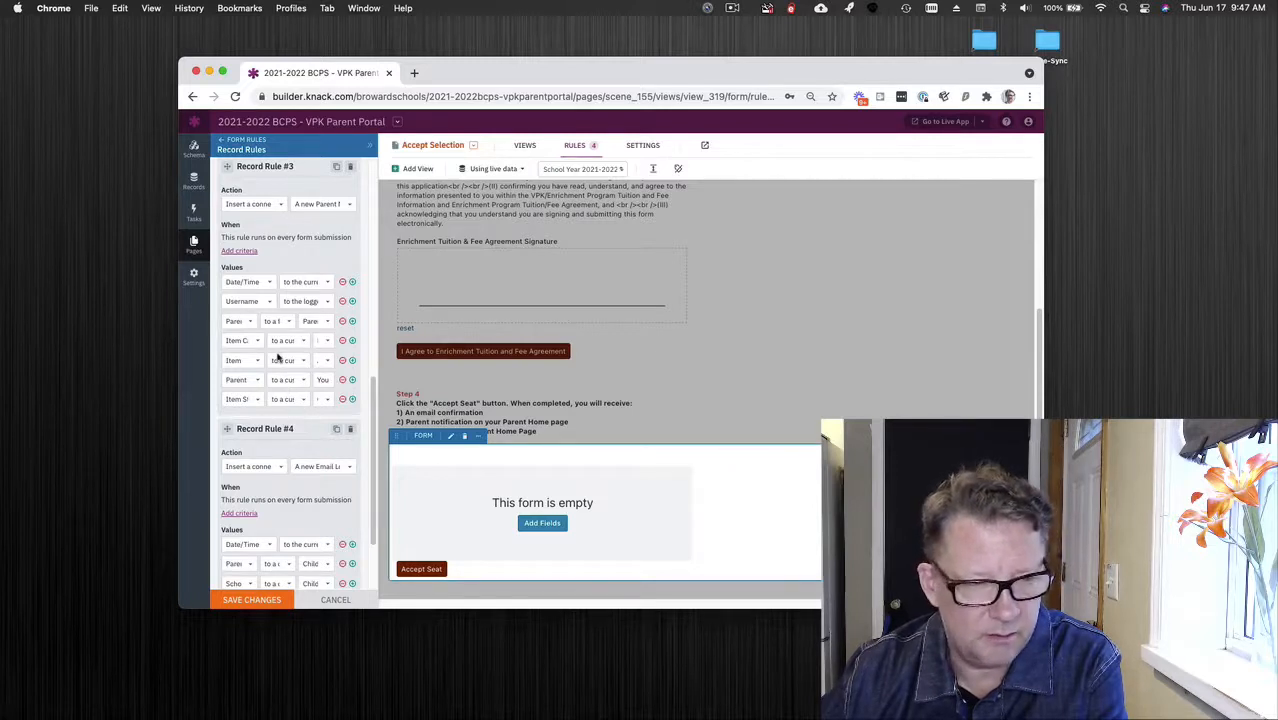
scroll(295, 277, "up", 1)
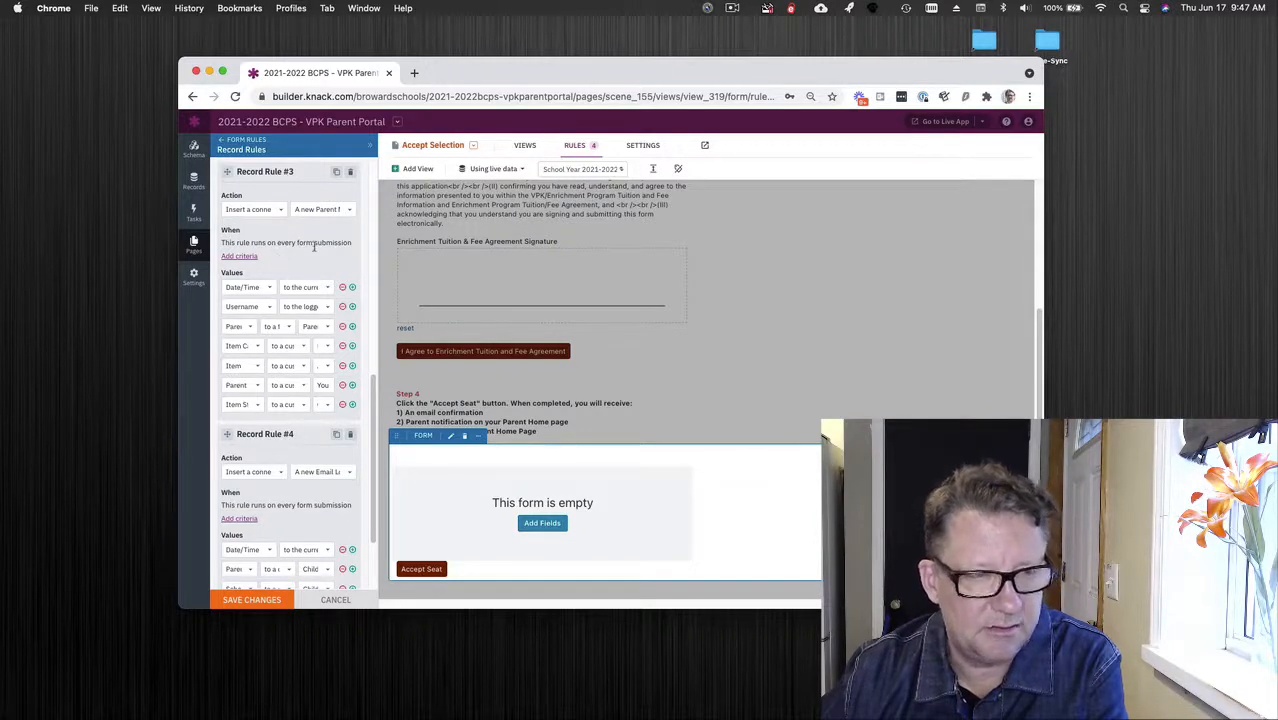
left_click(228, 146)
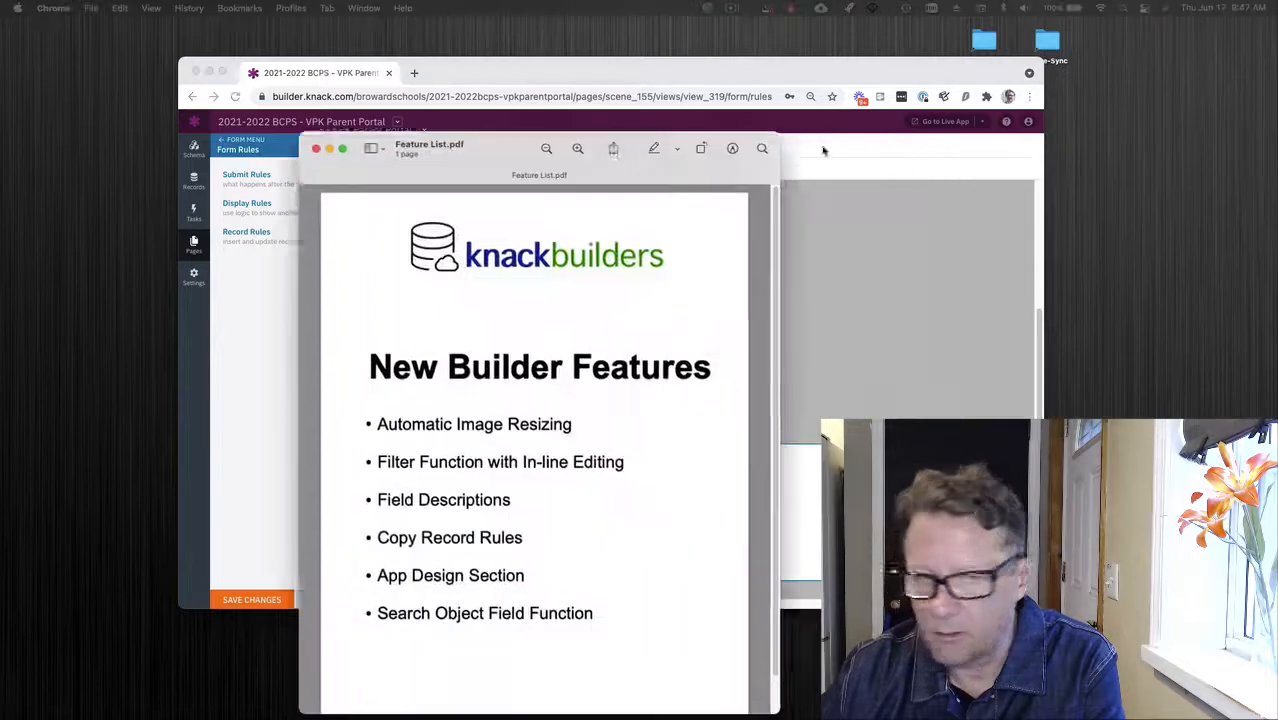
Check Feature List.pdf for the next feature, and open the Live App Design settings without saving the form changes
left_click_drag(824, 151, 874, 82)
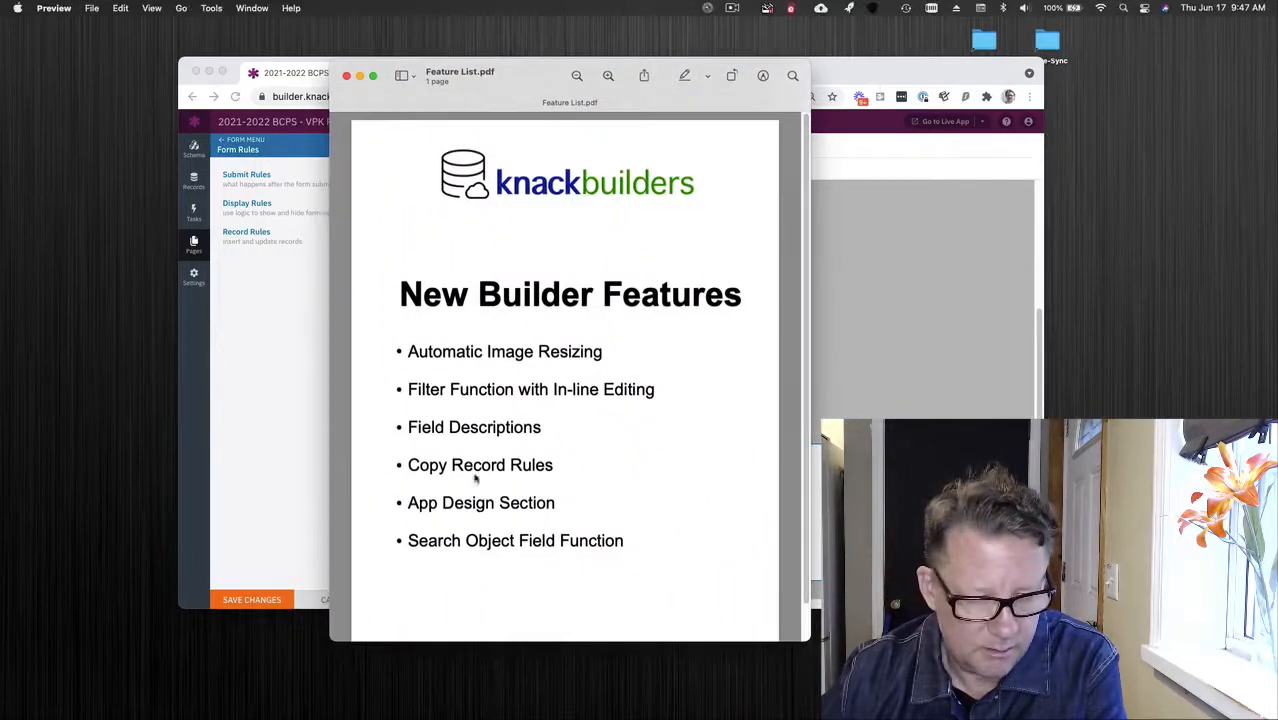
key("super+w")
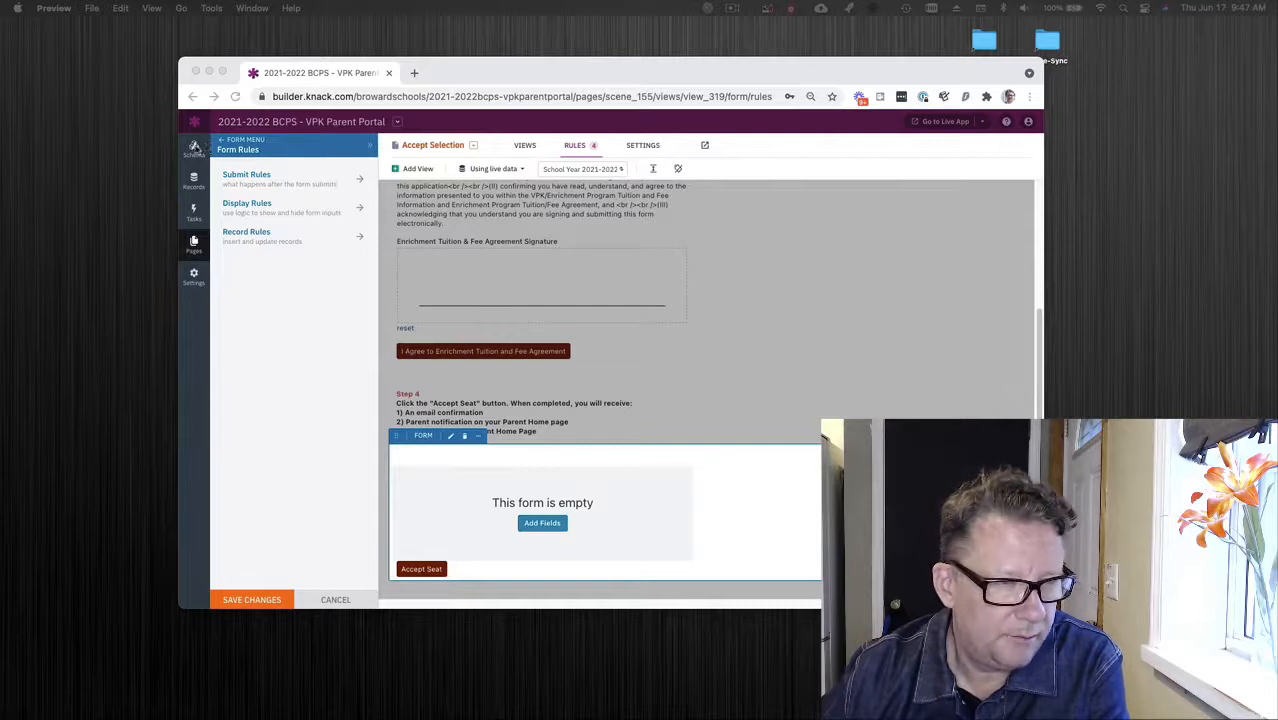
left_click(399, 123)
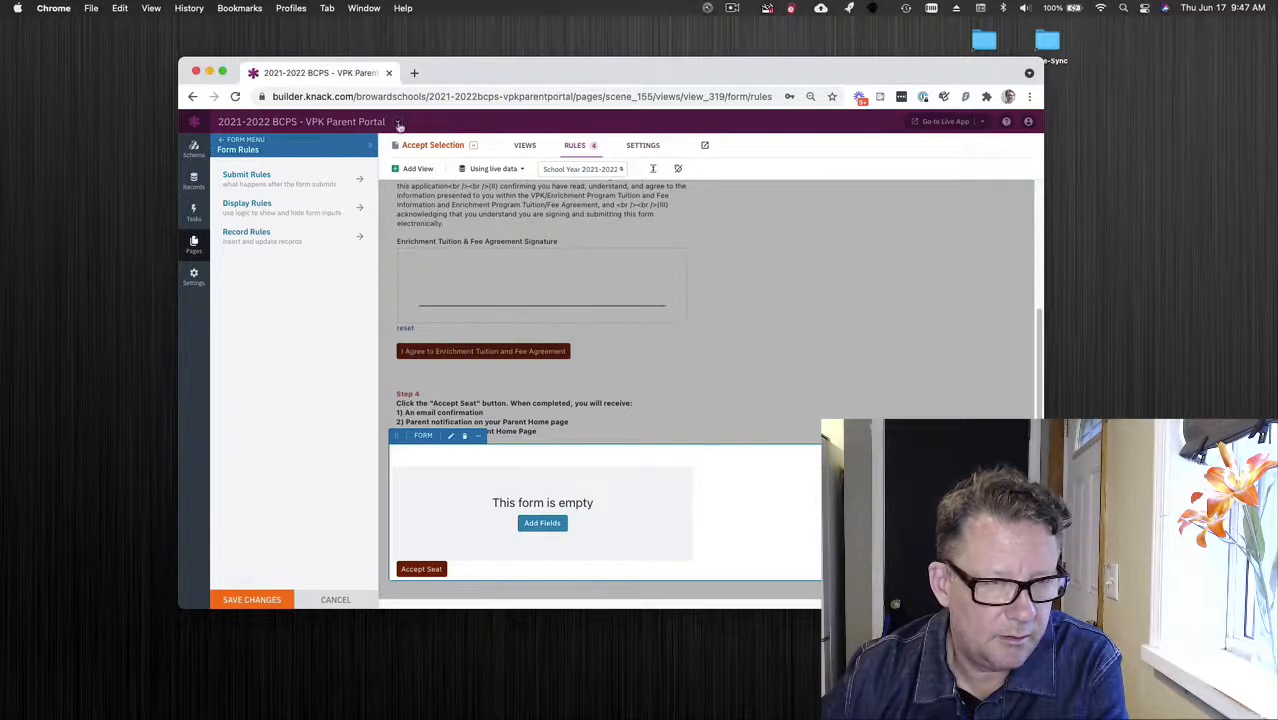
left_click(399, 123)
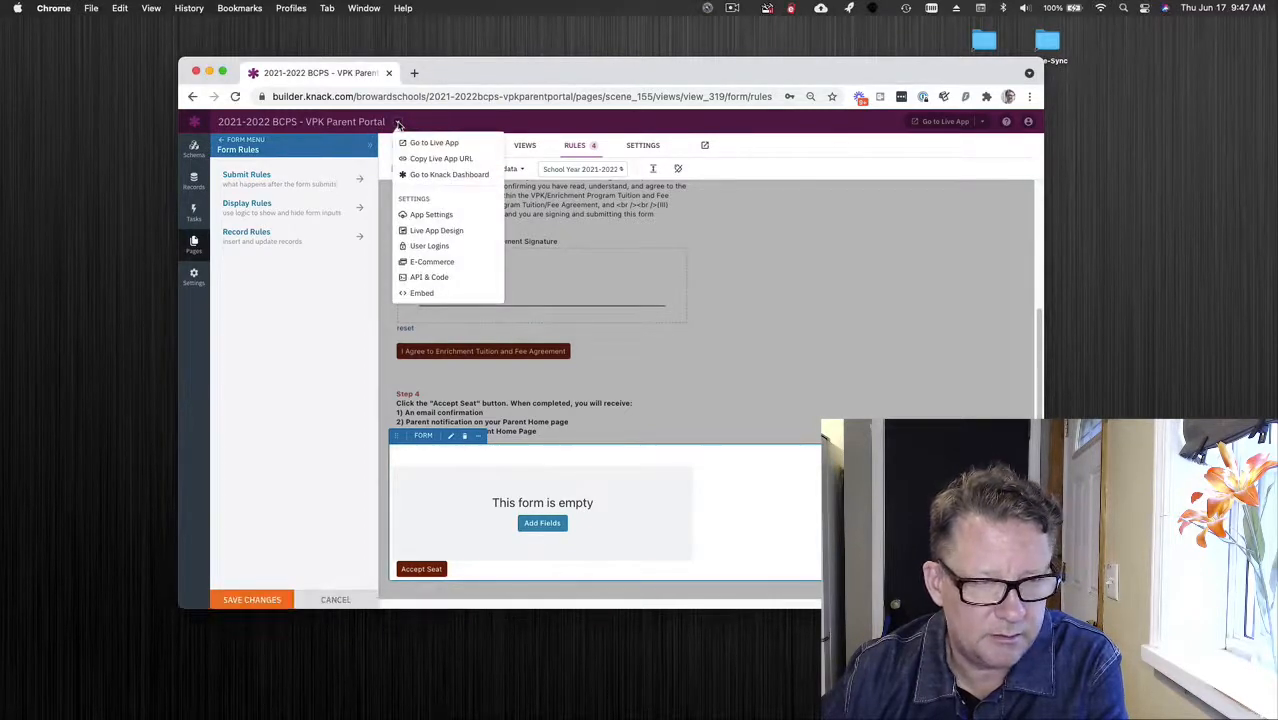
left_click(443, 231)
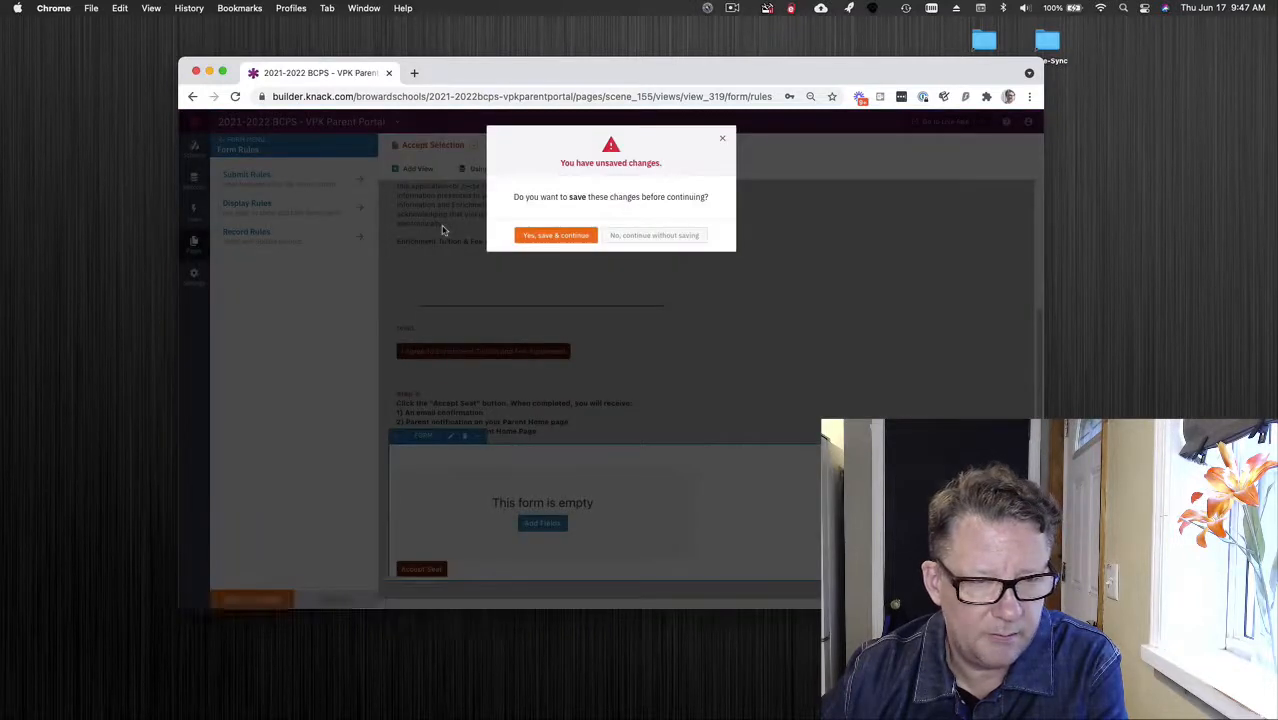
left_click(672, 240)
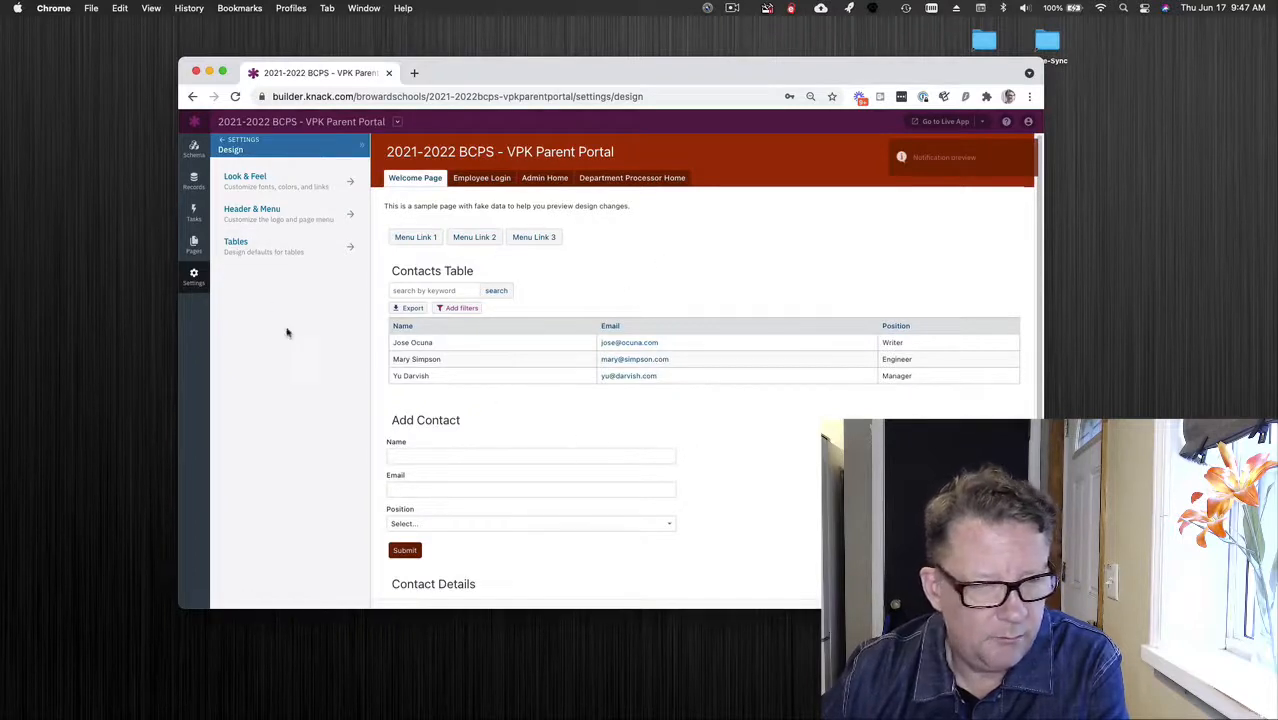
Examine the Look & Feel options for page layout, text, buttons and notifications, and return to the Design overview
left_click(297, 190)
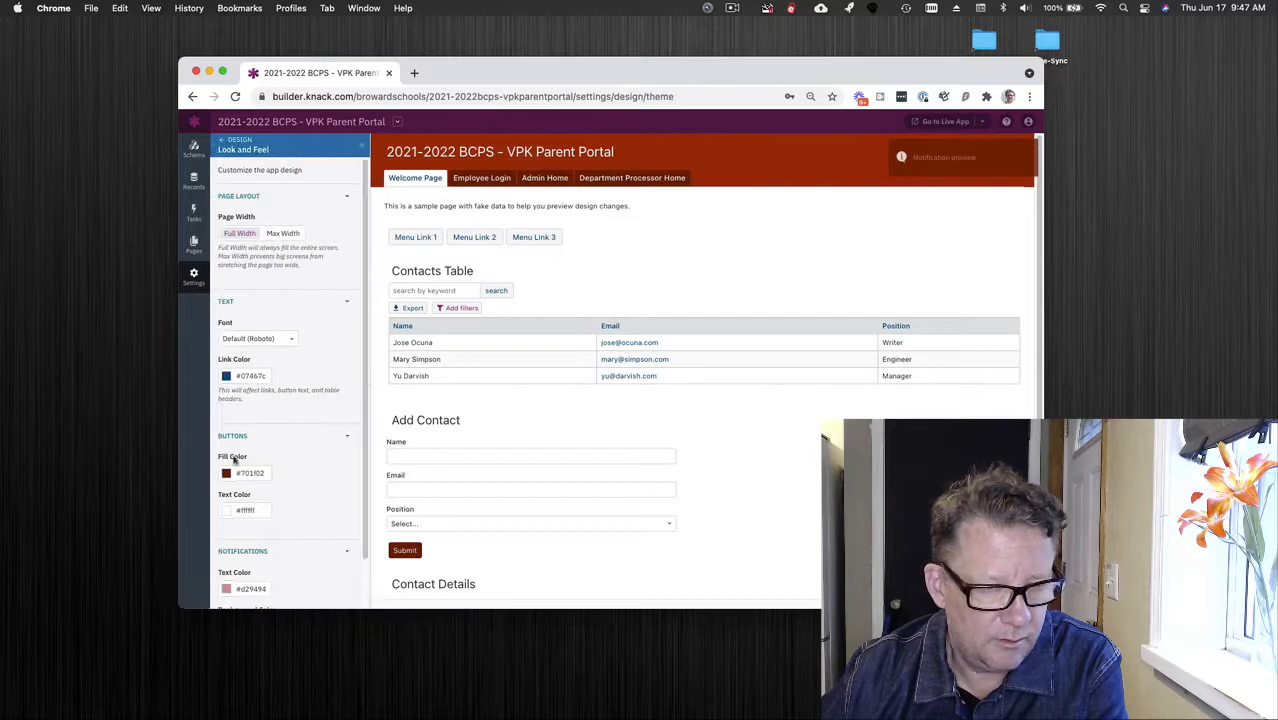
left_click(225, 145)
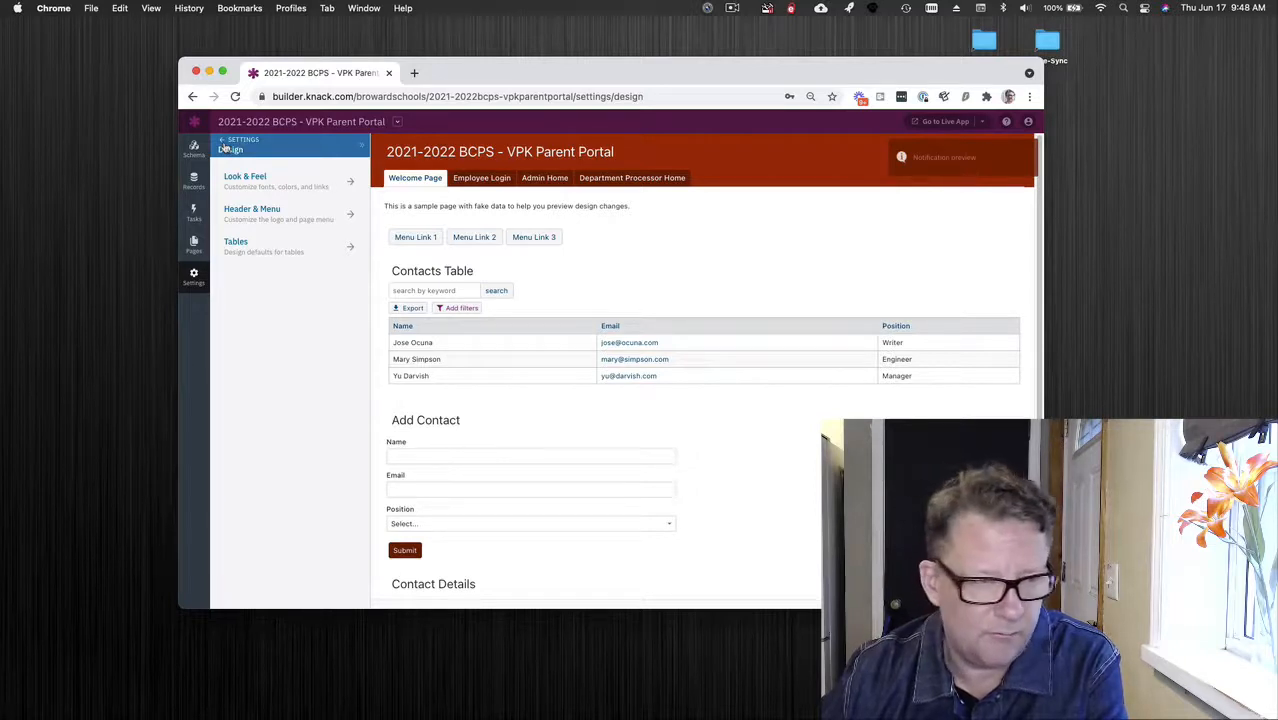
Preview several background colors for the app header in the Header & Menu design settings, including #382119, #b4502c and #ad593a, and discard the changes
left_click(275, 215)
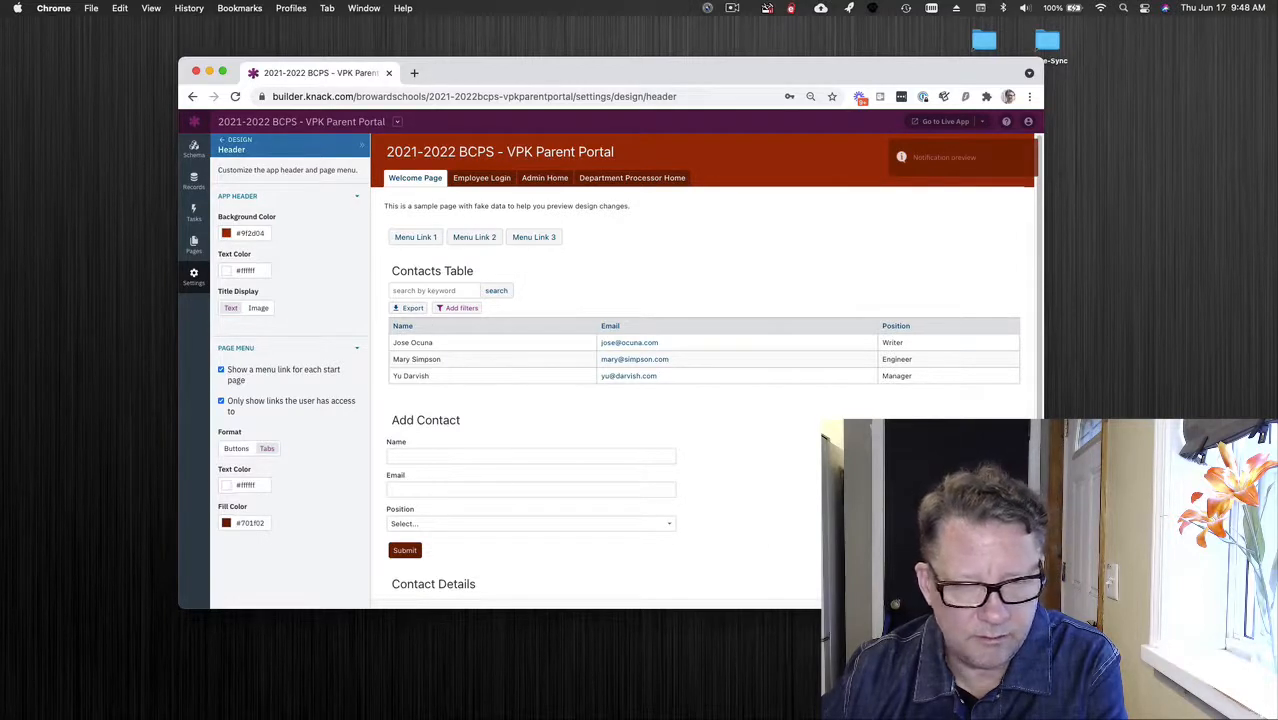
left_click(228, 234)
left_click(261, 300)
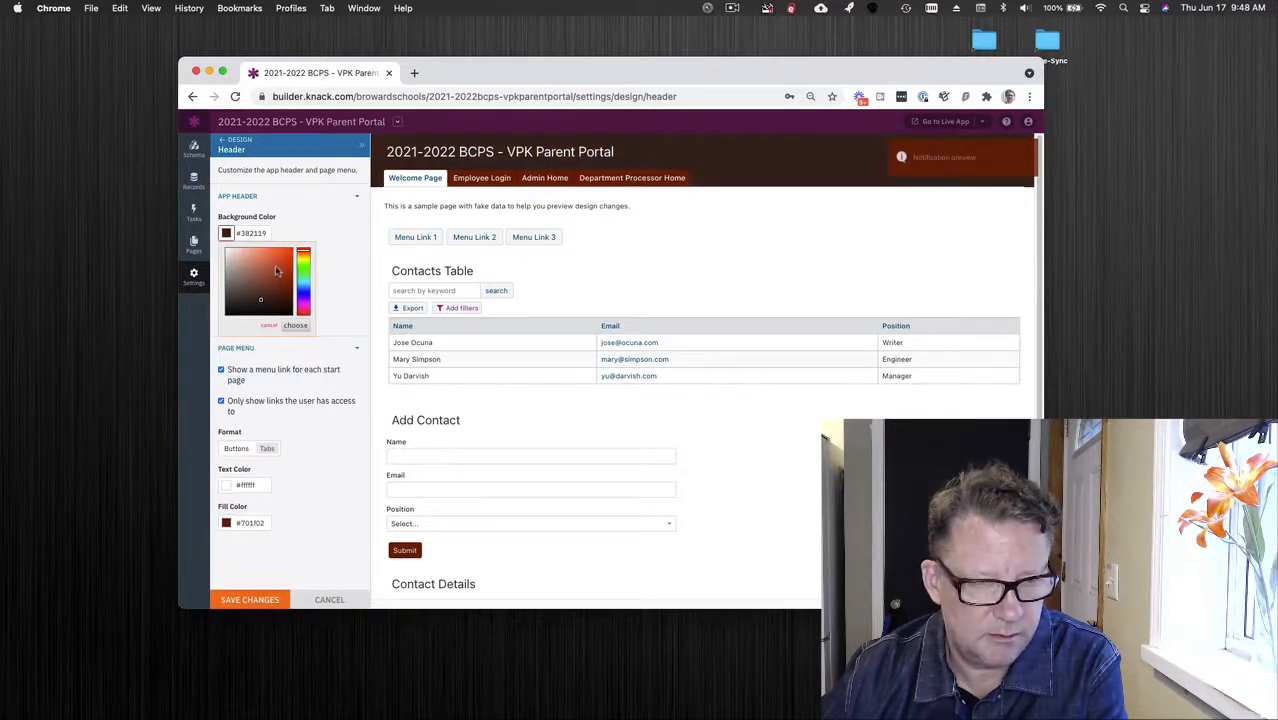
left_click(276, 268)
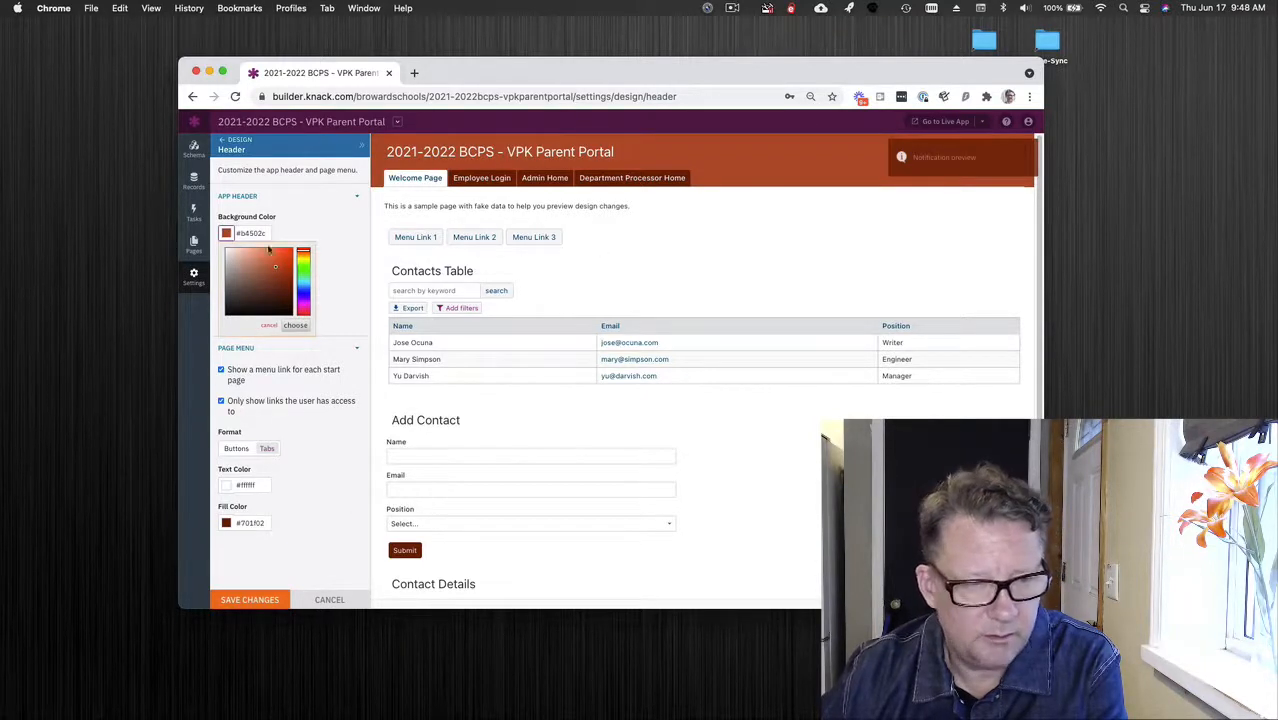
left_click(266, 288)
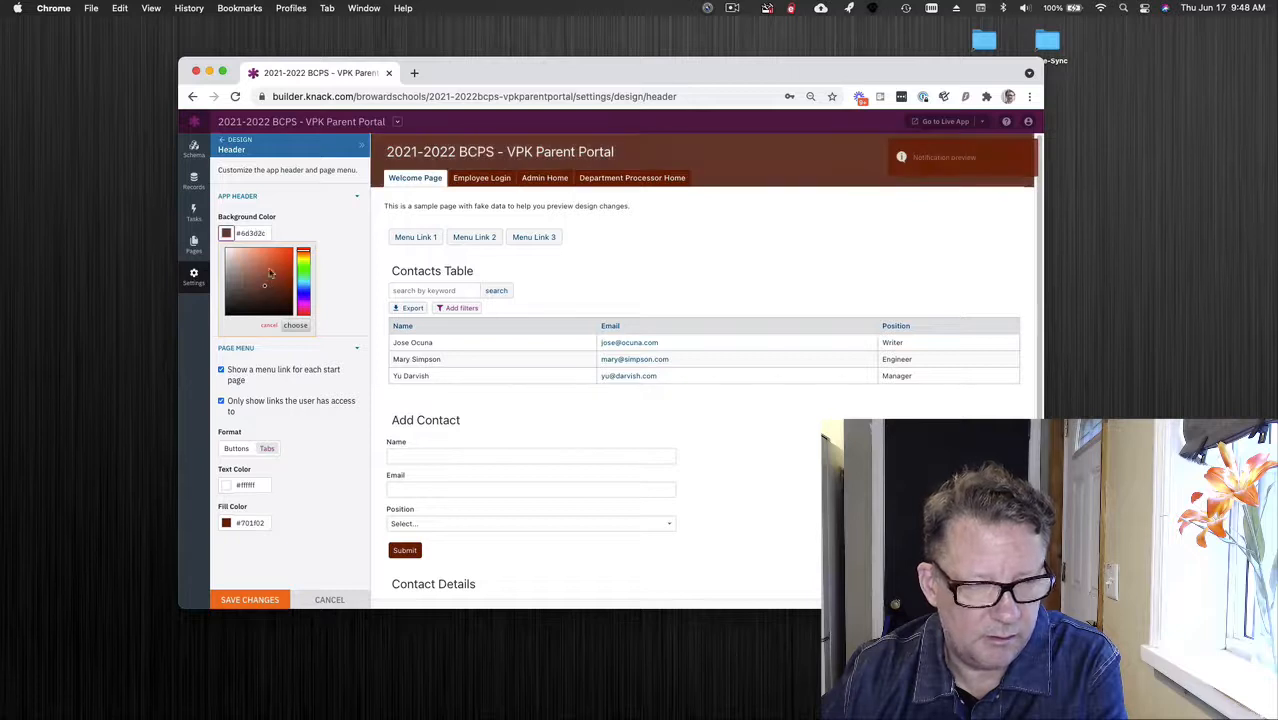
left_click(269, 272)
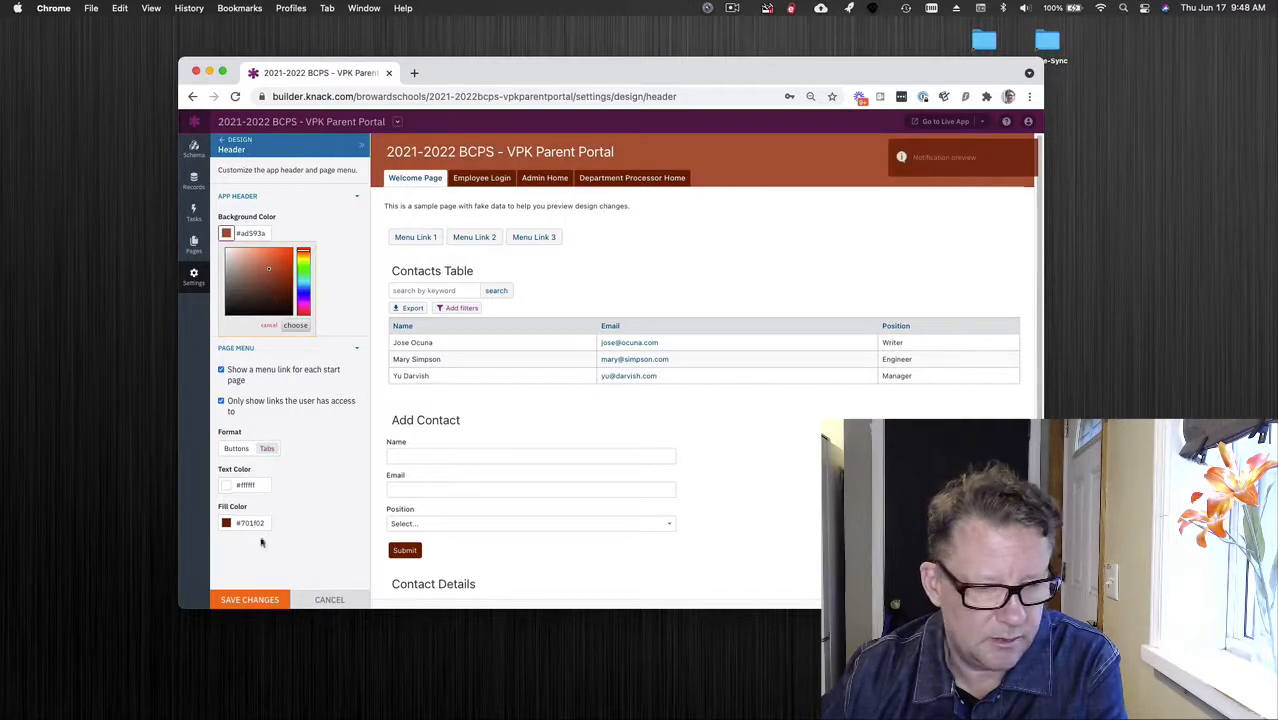
left_click(329, 599)
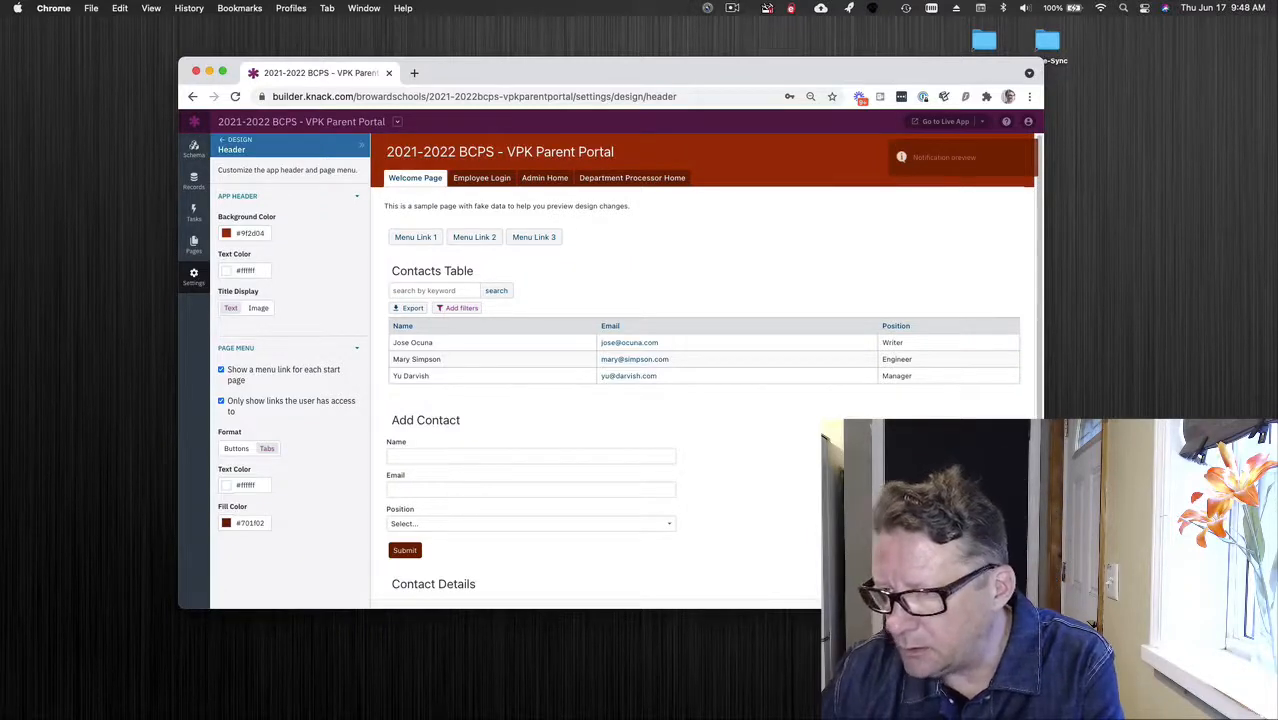
Check Feature List.pdf for the next feature, move it out of the way, and open the Applications object's fields in the schema
left_click(960, 716)
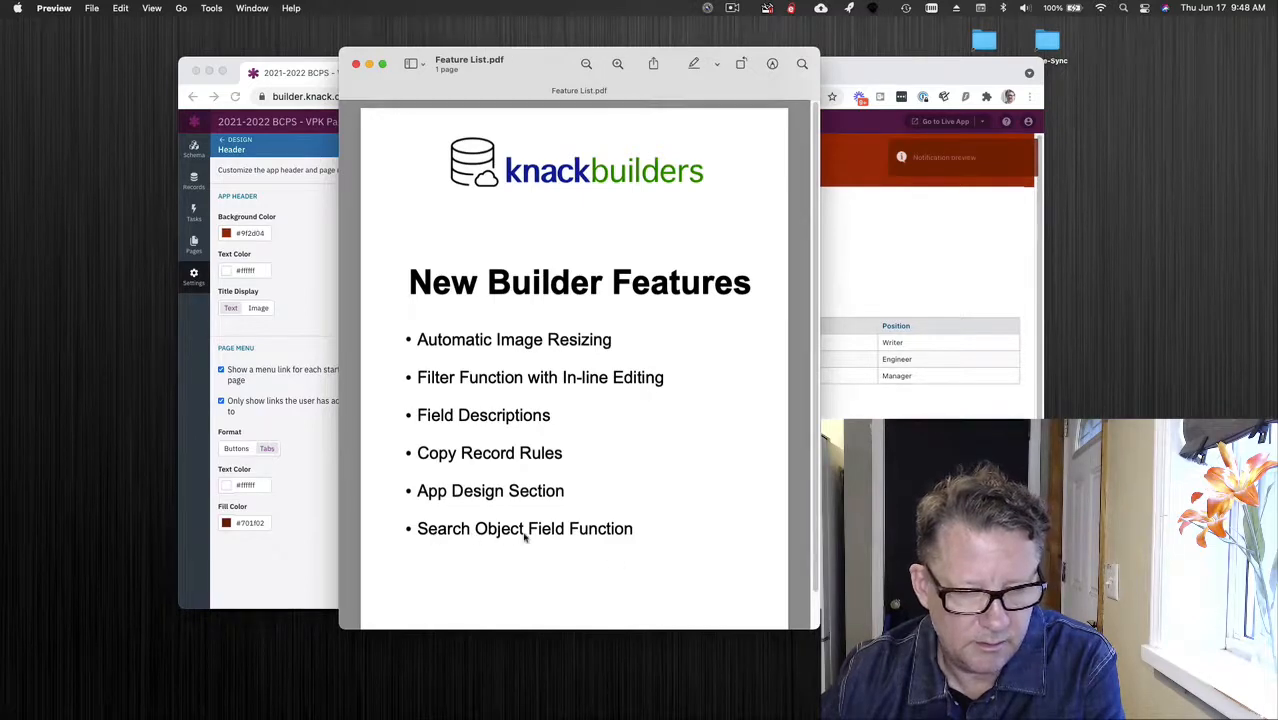
left_click_drag(548, 70, 1276, 140)
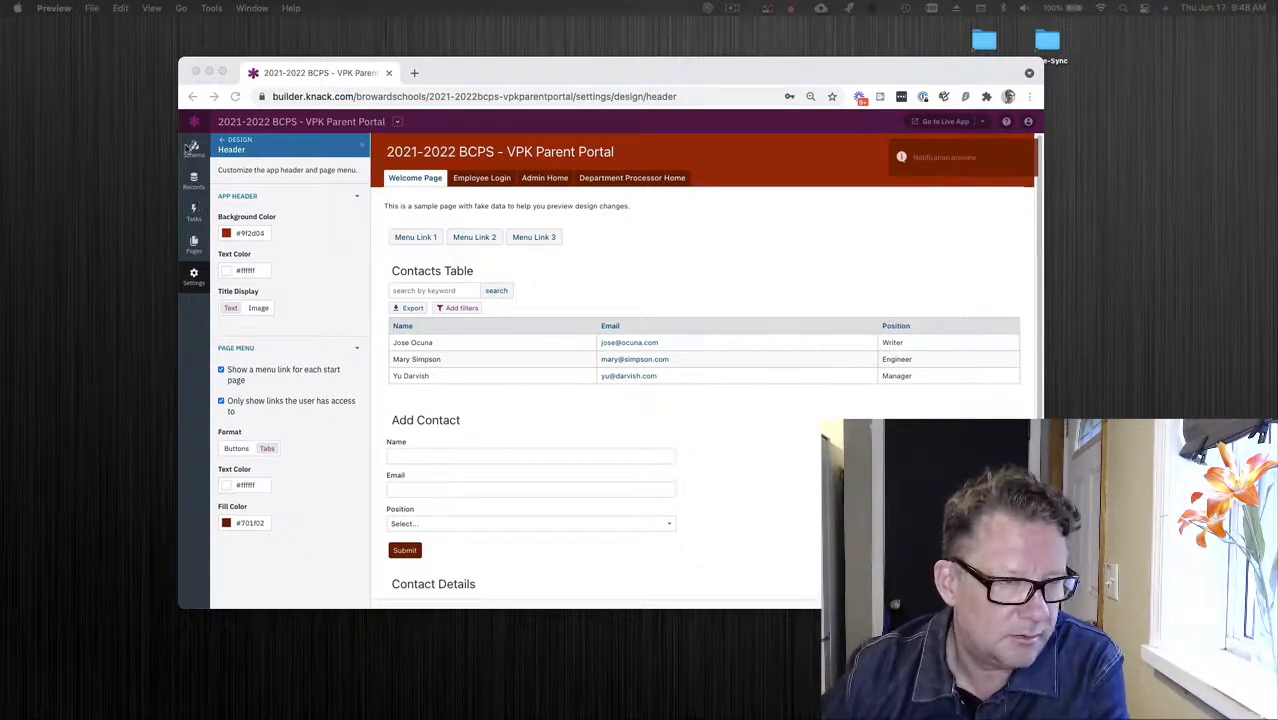
left_click(190, 148)
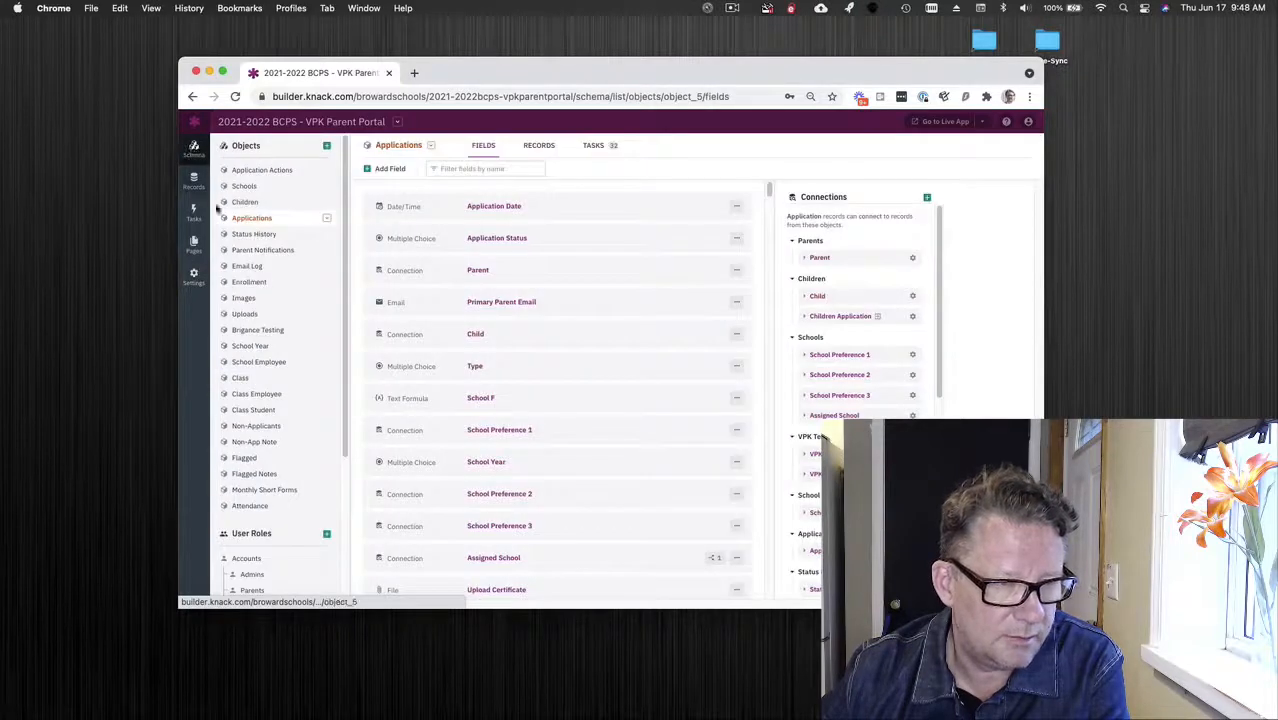
Examine the full list of fields in the Applications object, and return to its beginning
scroll(655, 410, "down", 10)
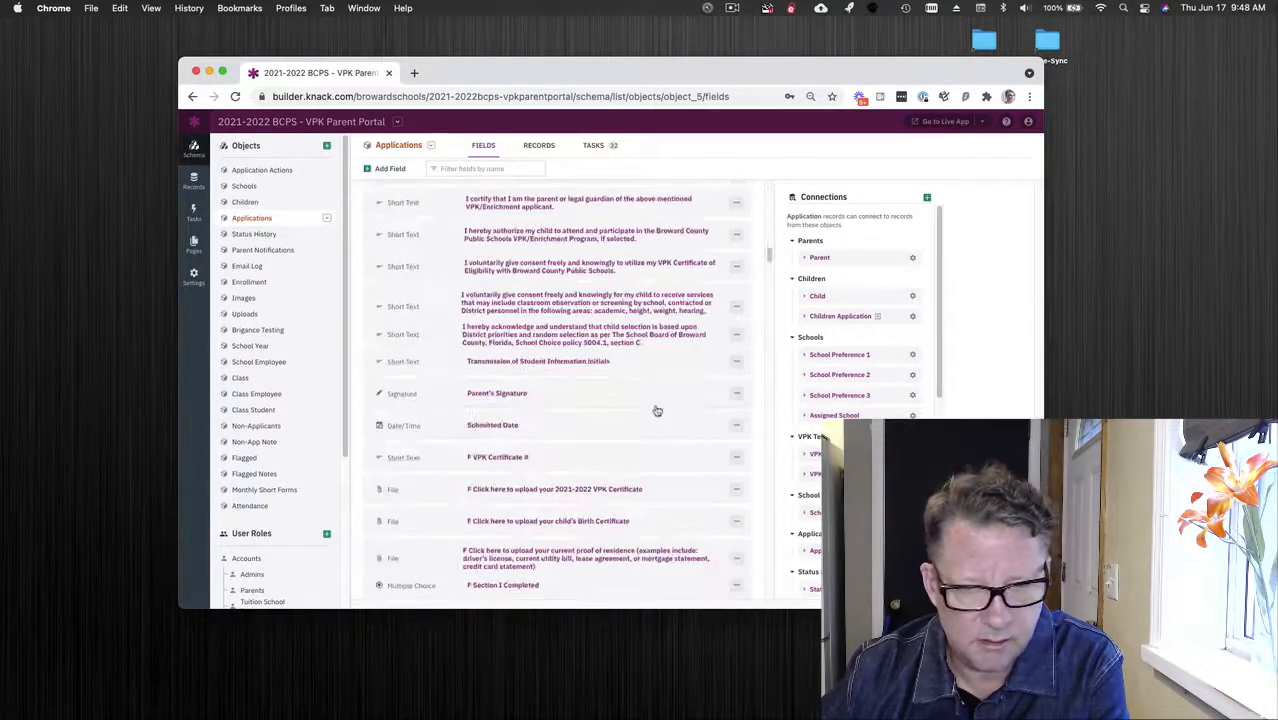
scroll(657, 410, "down", 10)
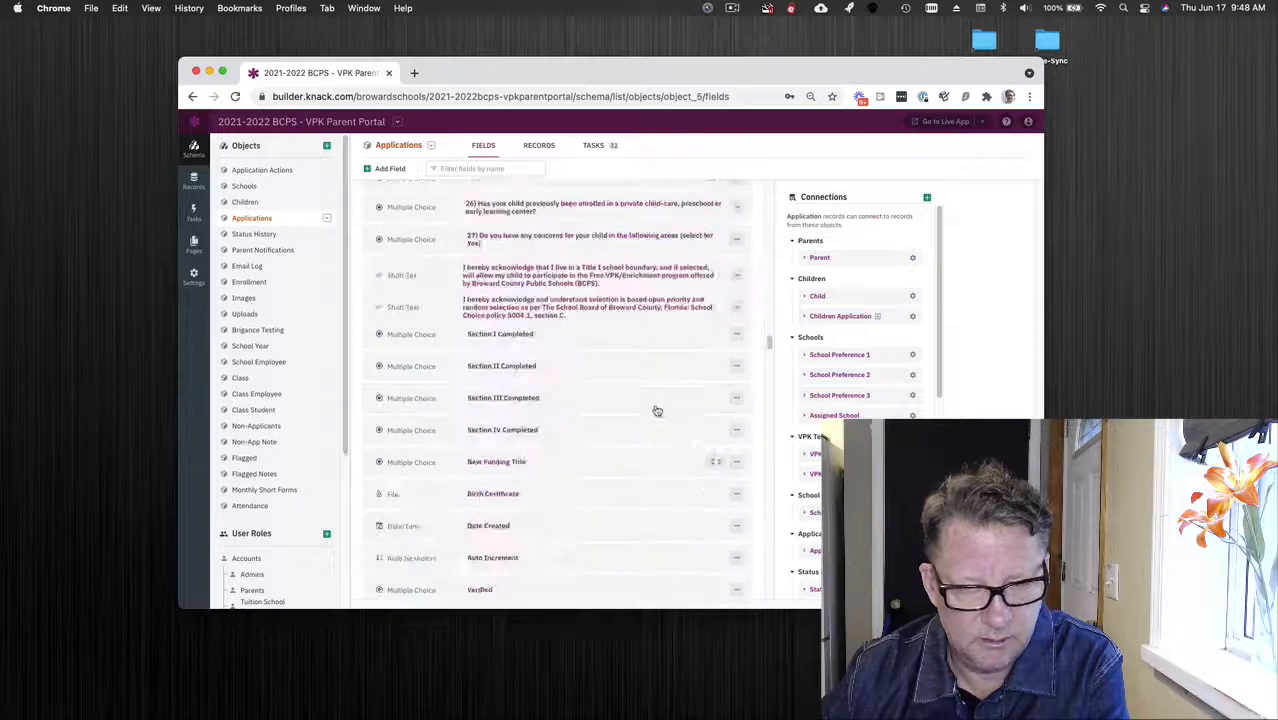
scroll(657, 410, "down", 10)
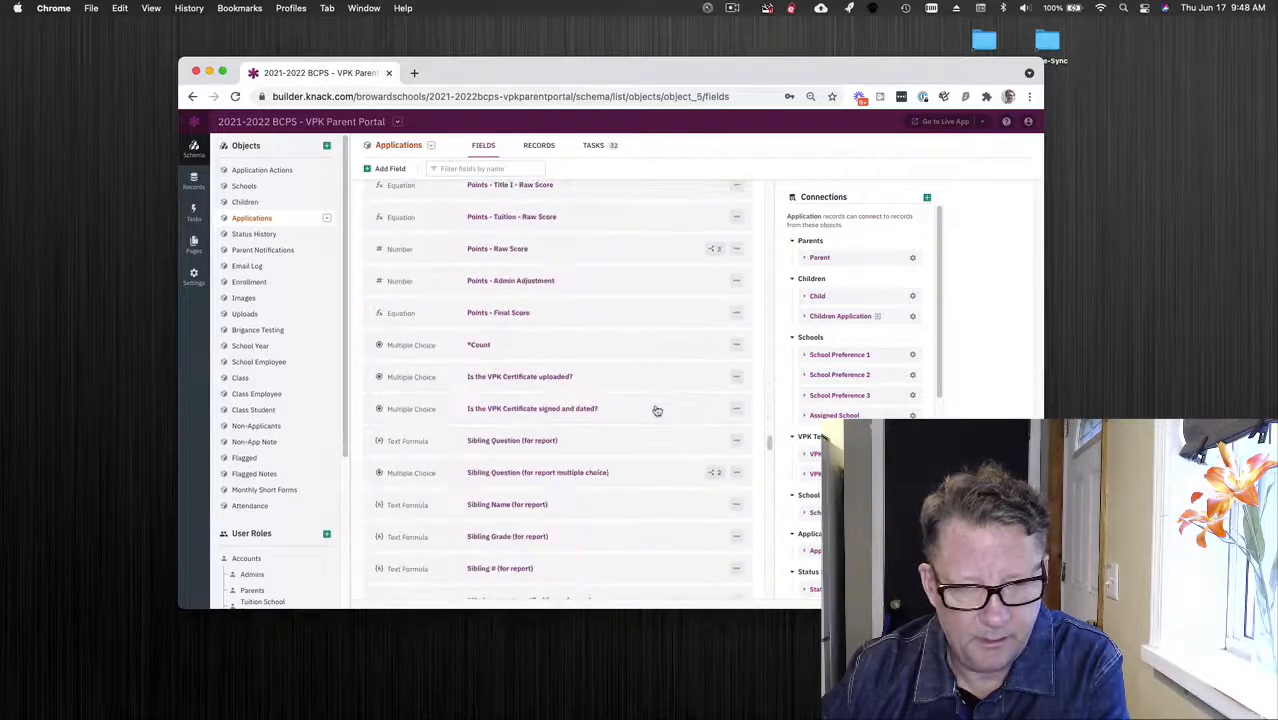
scroll(656, 410, "up", 5)
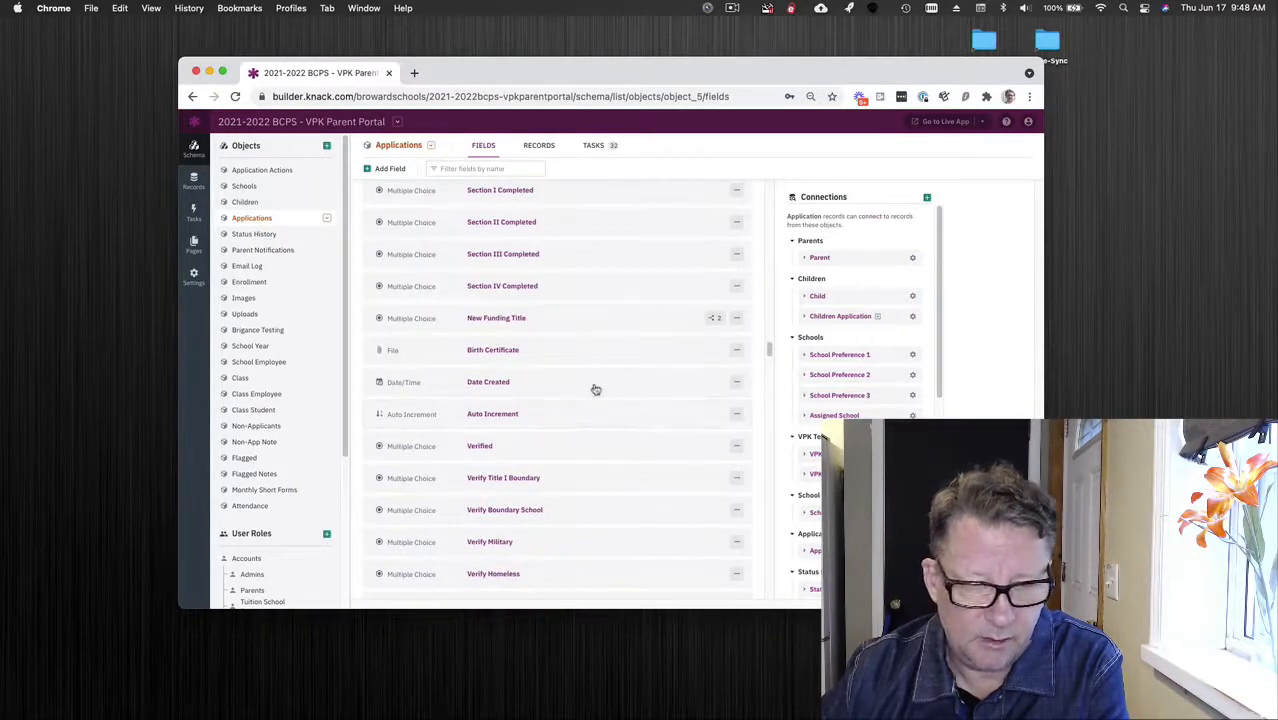
scroll(595, 390, "down", 1)
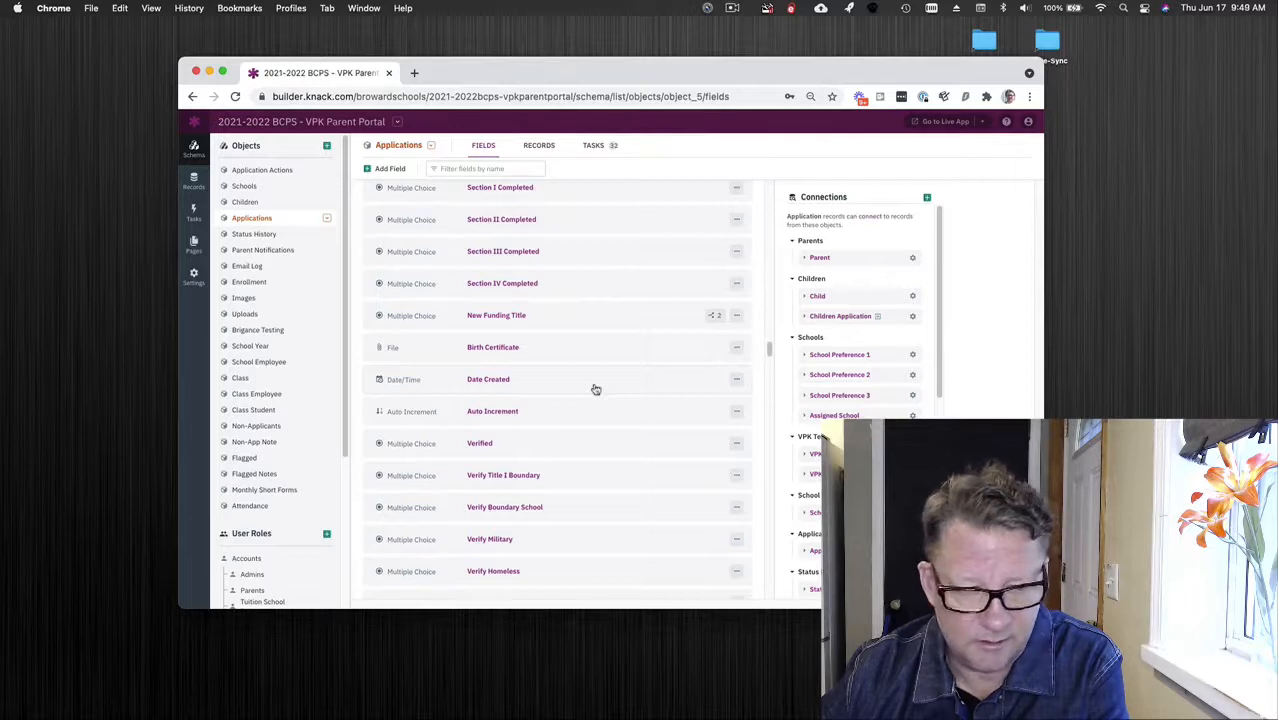
scroll(595, 389, "down", 8)
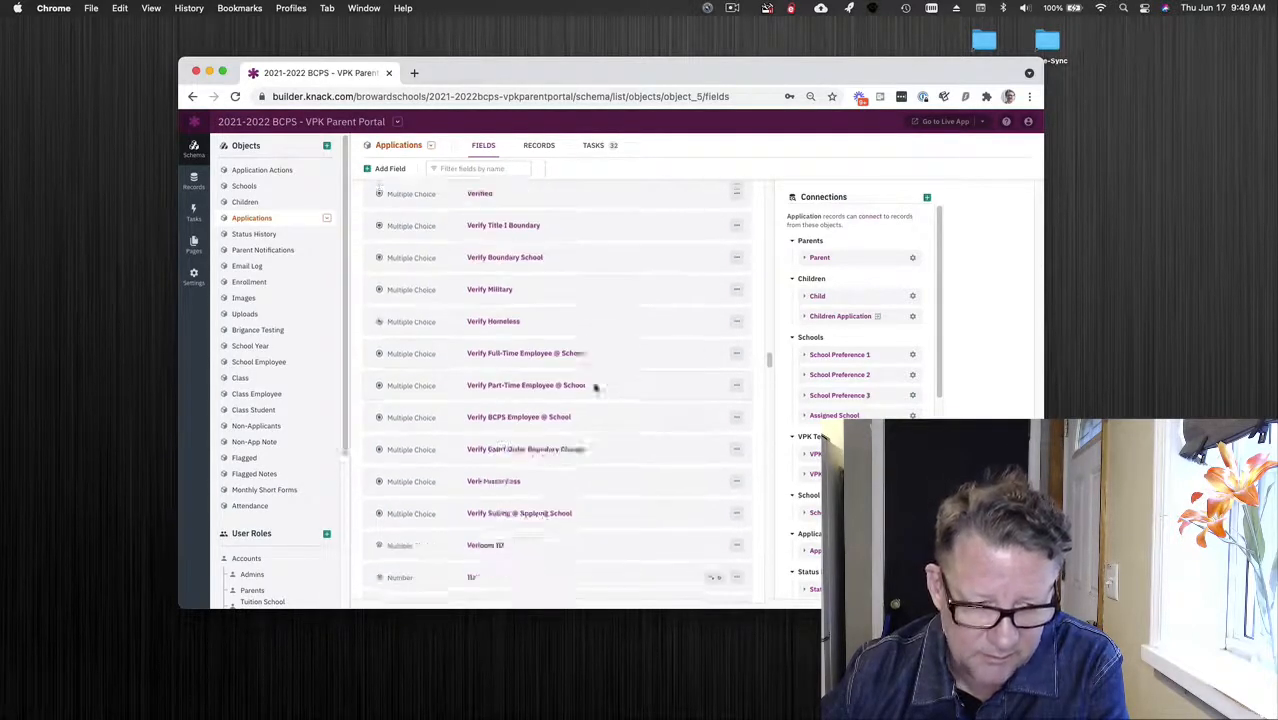
scroll(595, 389, "down", 8)
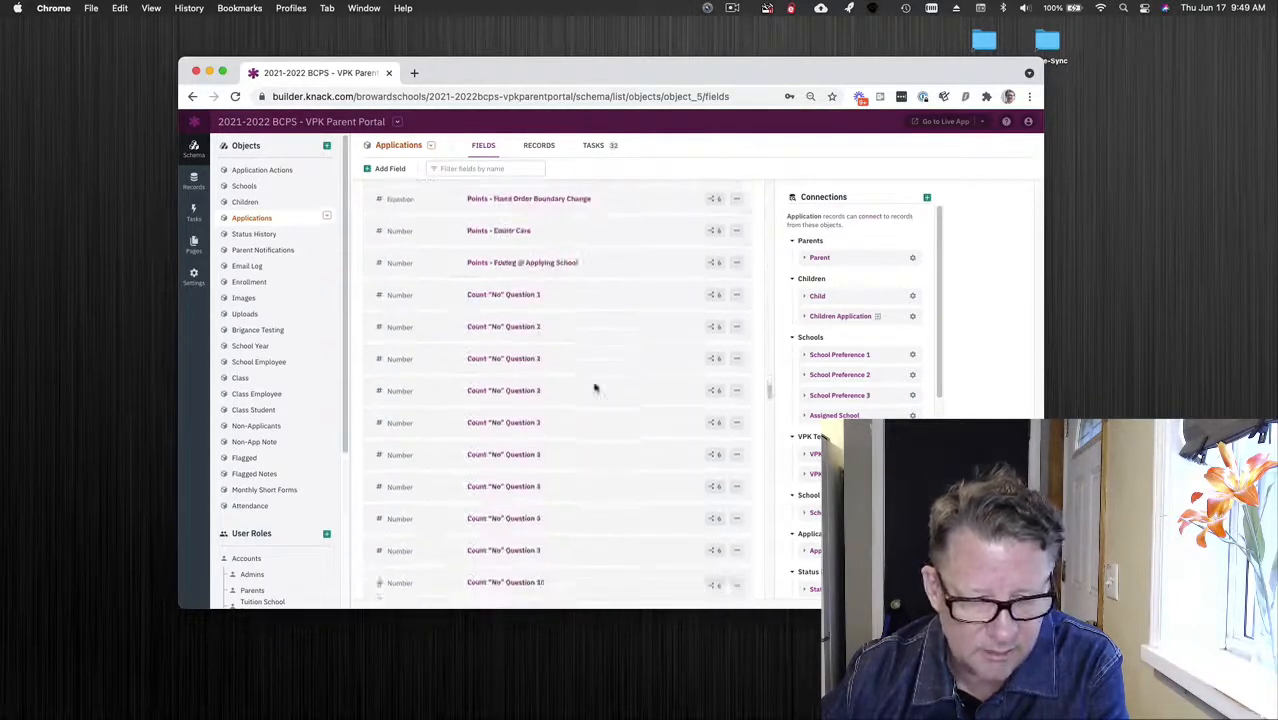
scroll(595, 389, "down", 8)
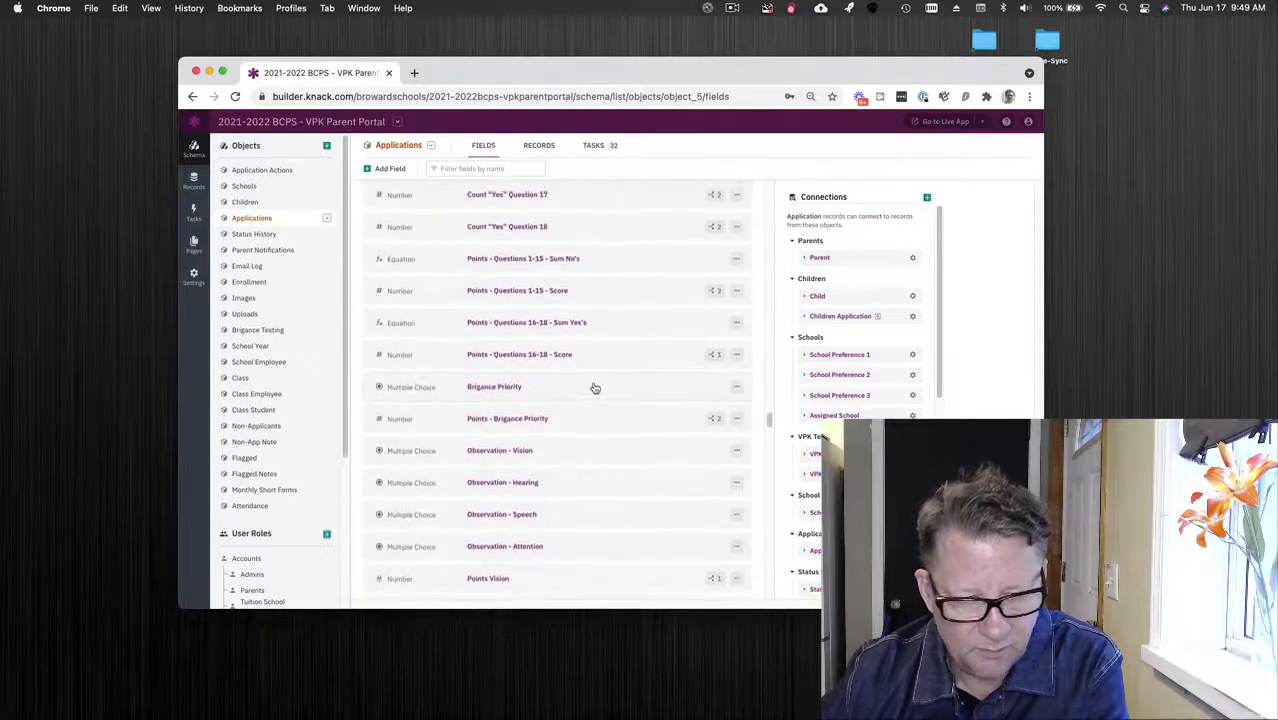
scroll(595, 388, "down", 4)
scroll(595, 388, "up", 4)
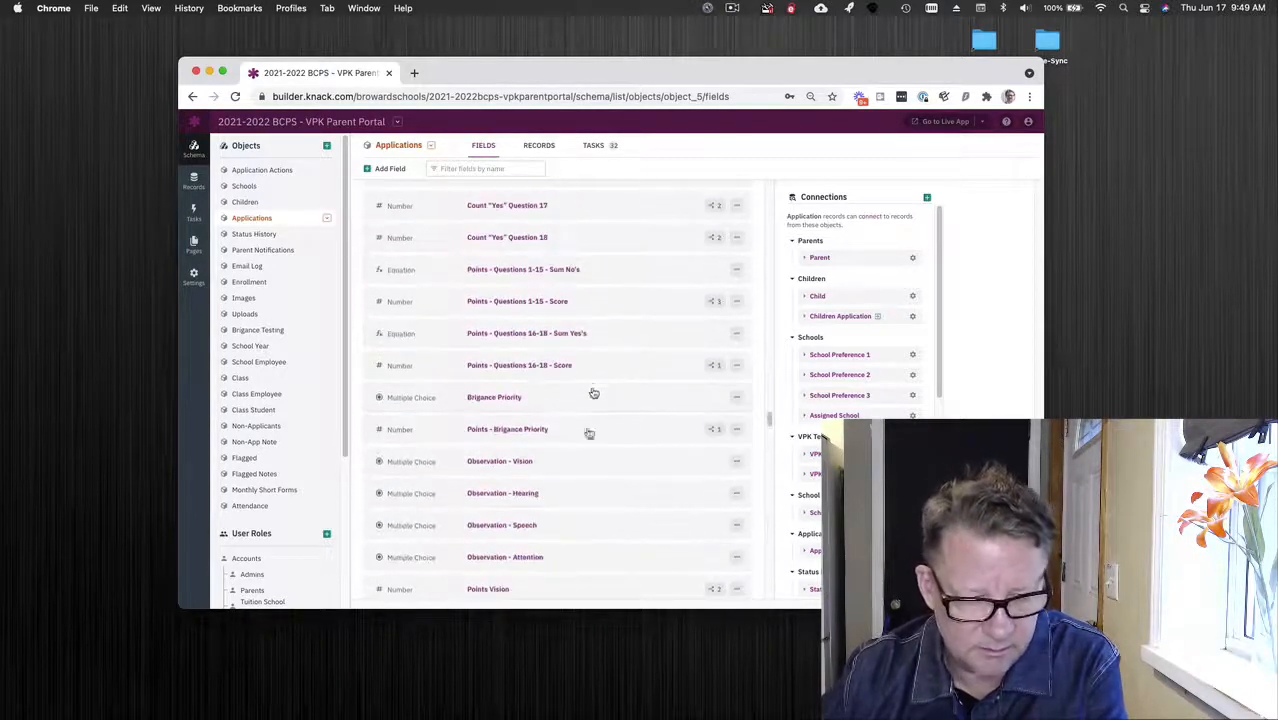
scroll(608, 462, "up", 15)
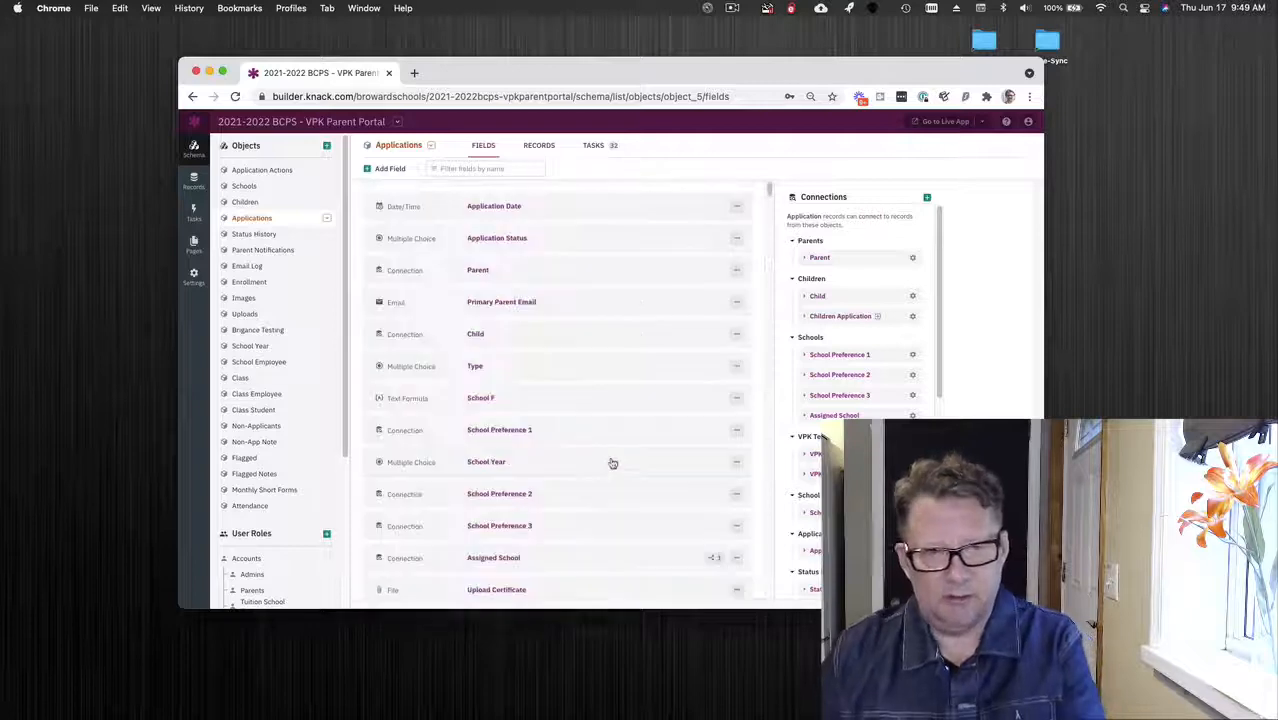
Filter the Applications fields by the name "vision", and switch to Feature List.pdf in Preview
left_click(454, 168)
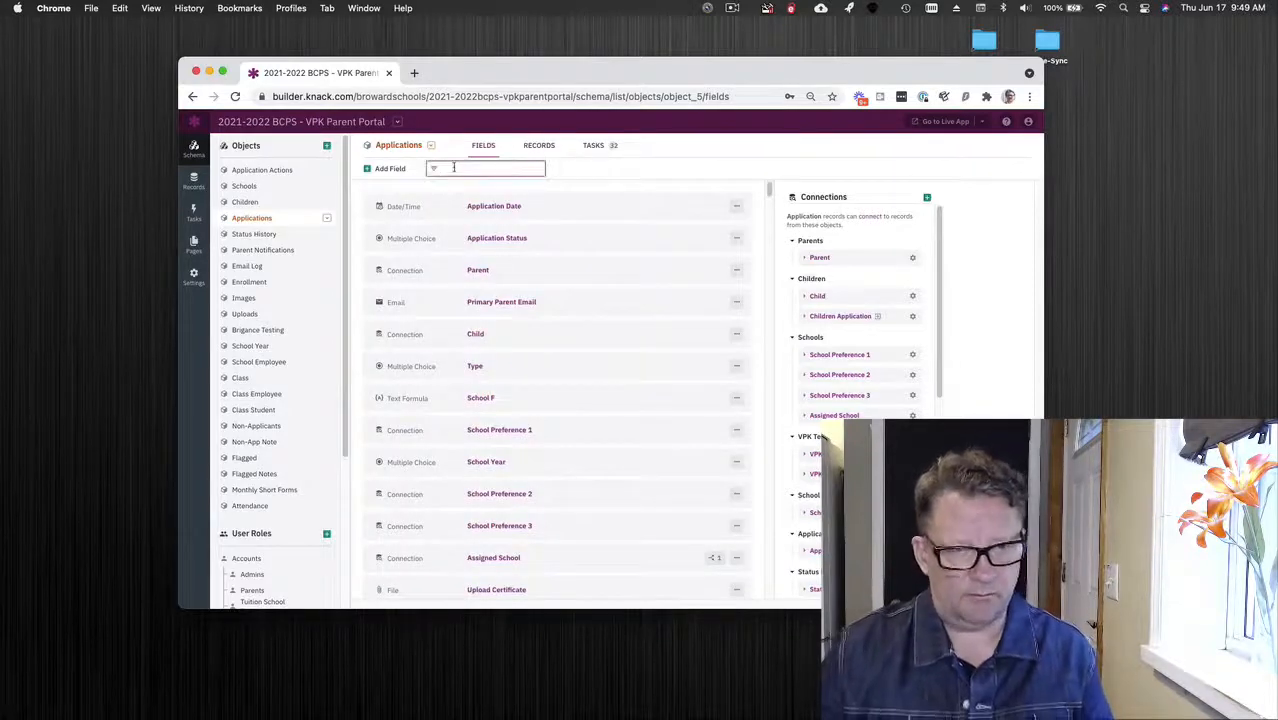
type("vision")
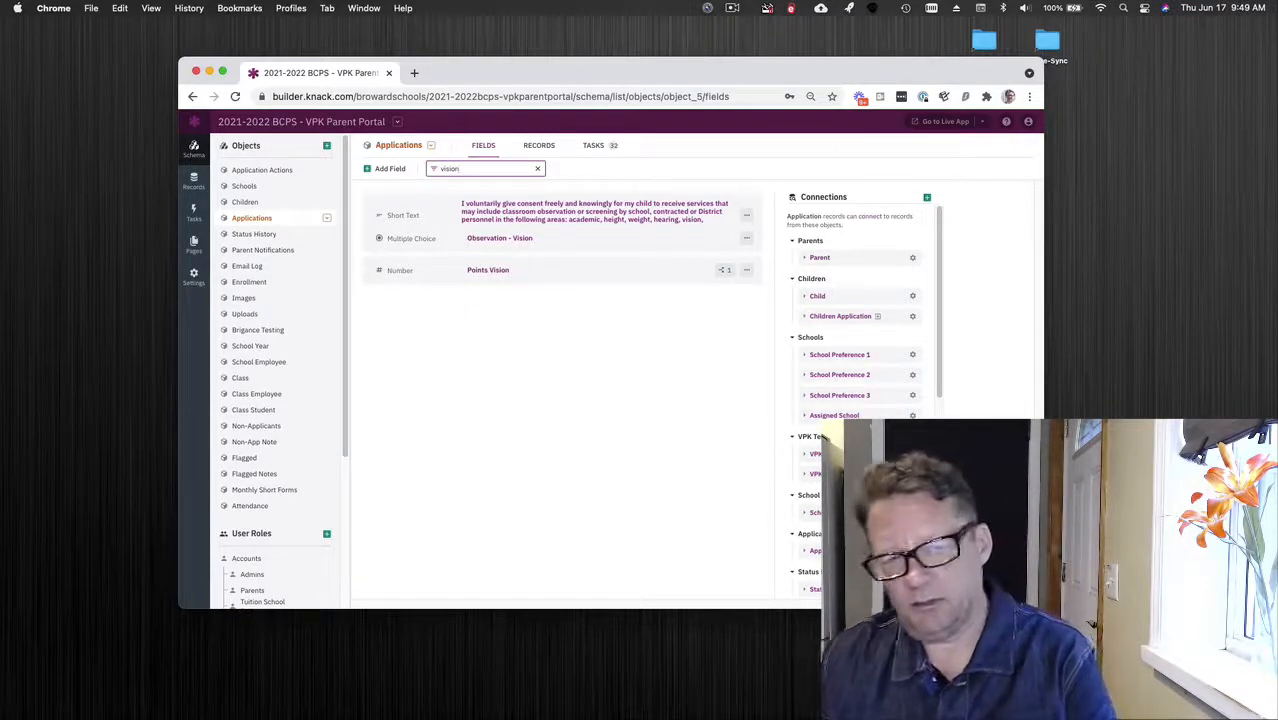
left_click(603, 362)
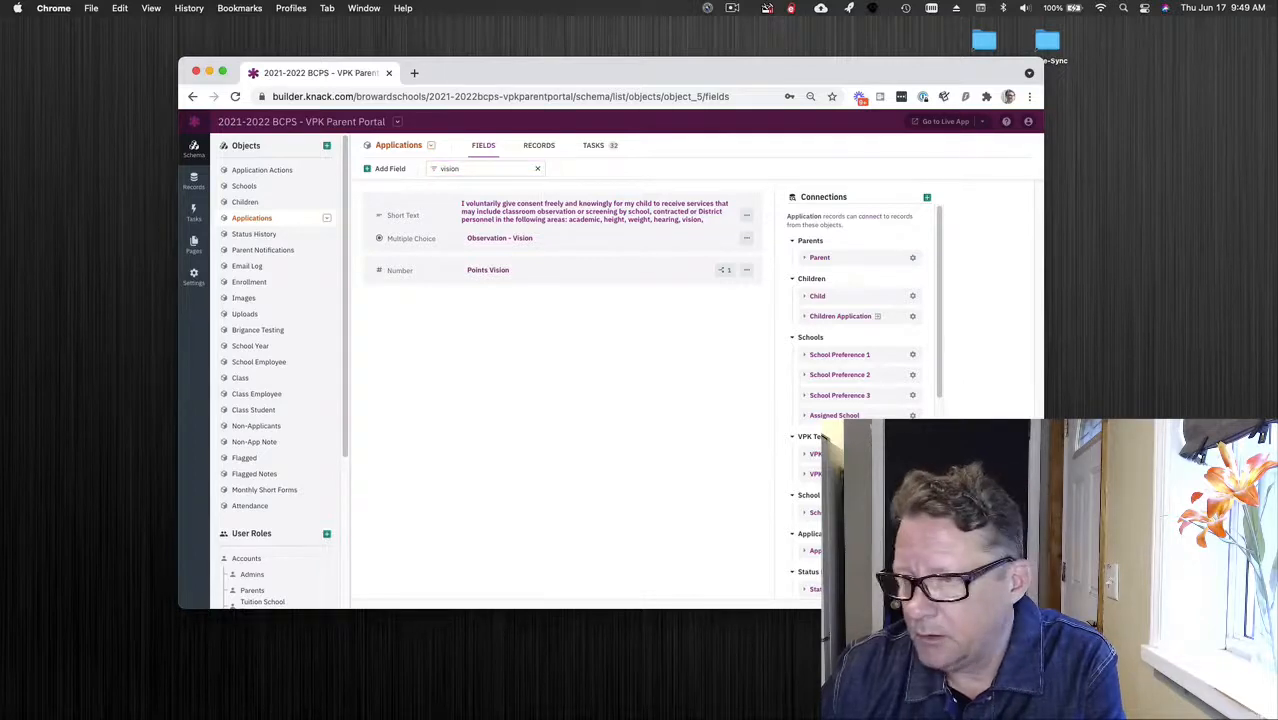
key("super+Tab")
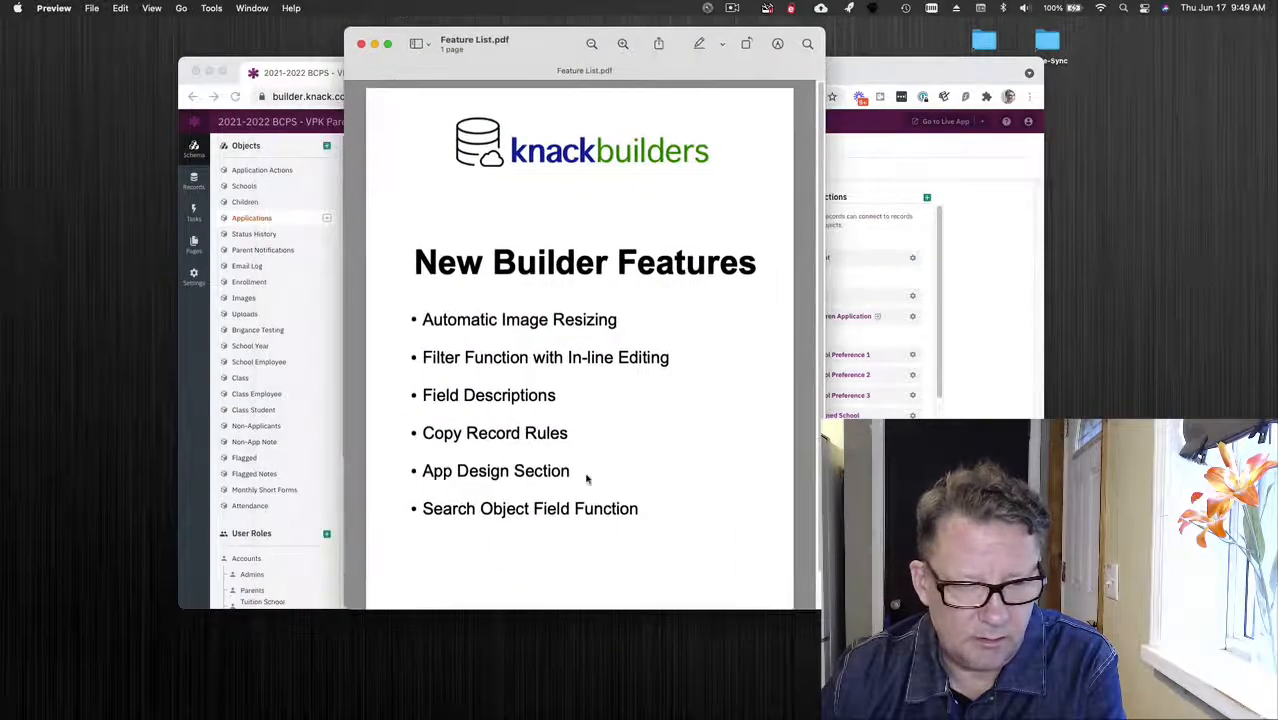